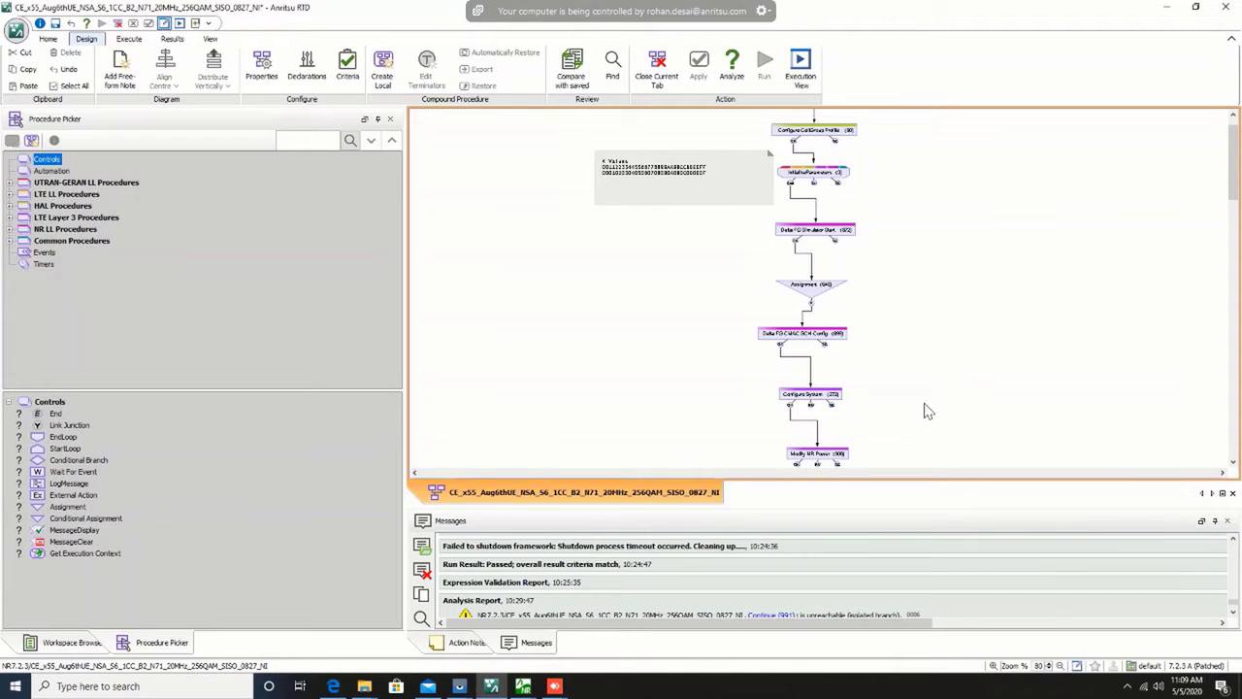
Step: Examine the authentication parameters and the downlink EARFCN values in the InitialiseParameters (3) procedure, and close its window
scroll(929, 378, "up", 1)
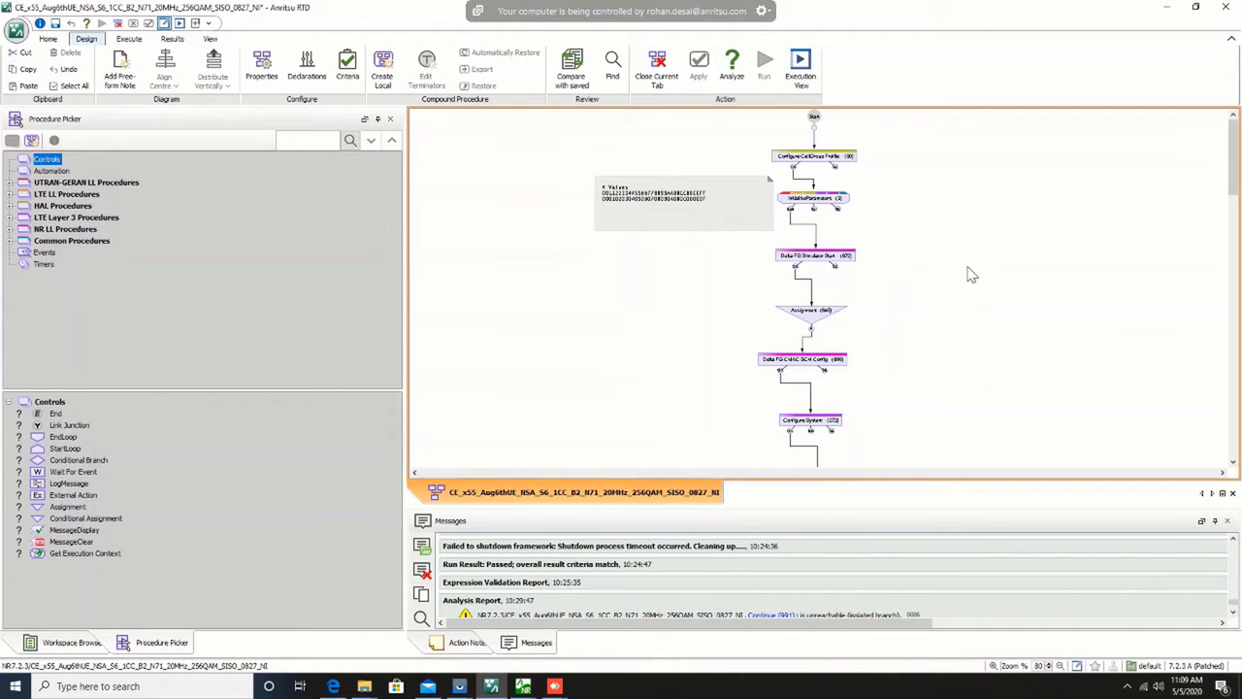
scroll(960, 293, "up", 3)
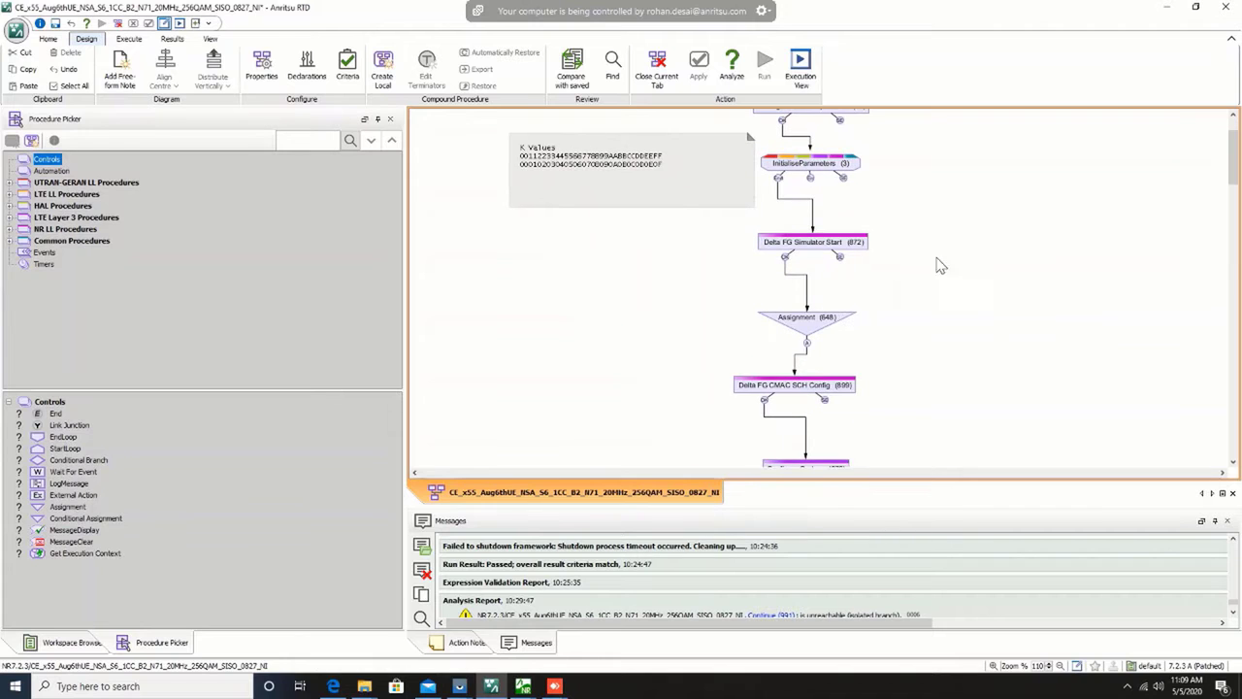
scroll(921, 298, "up", 1)
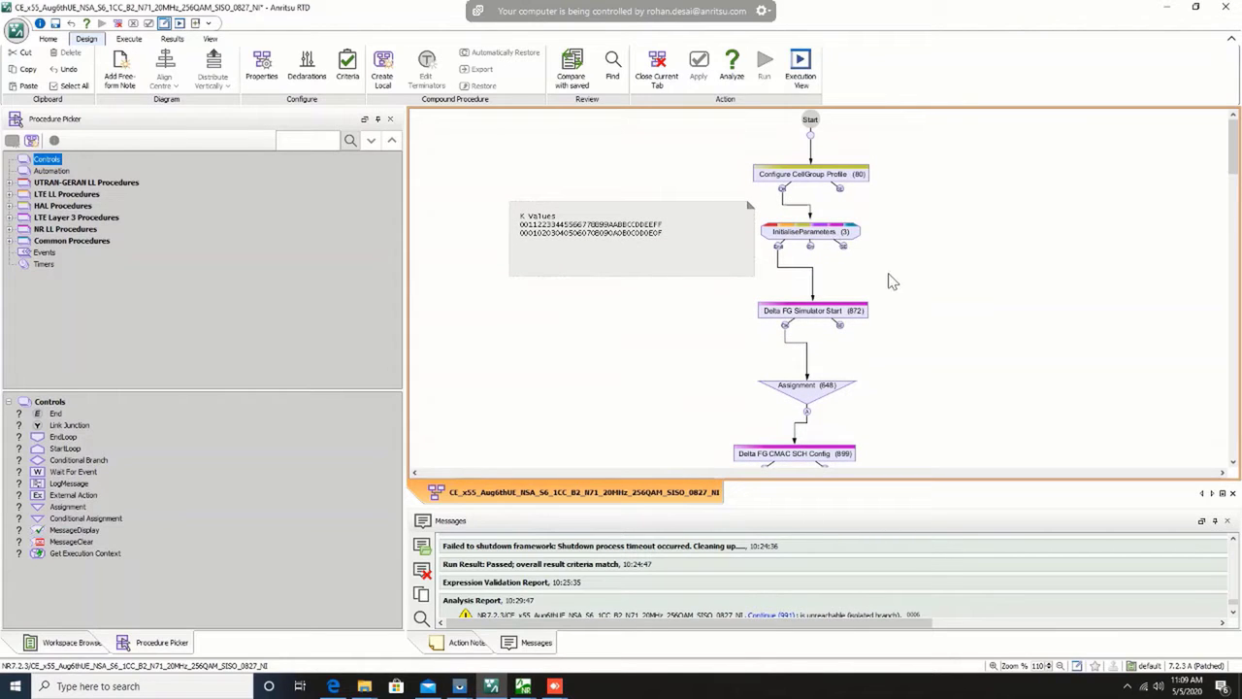
scroll(894, 283, "up", 2)
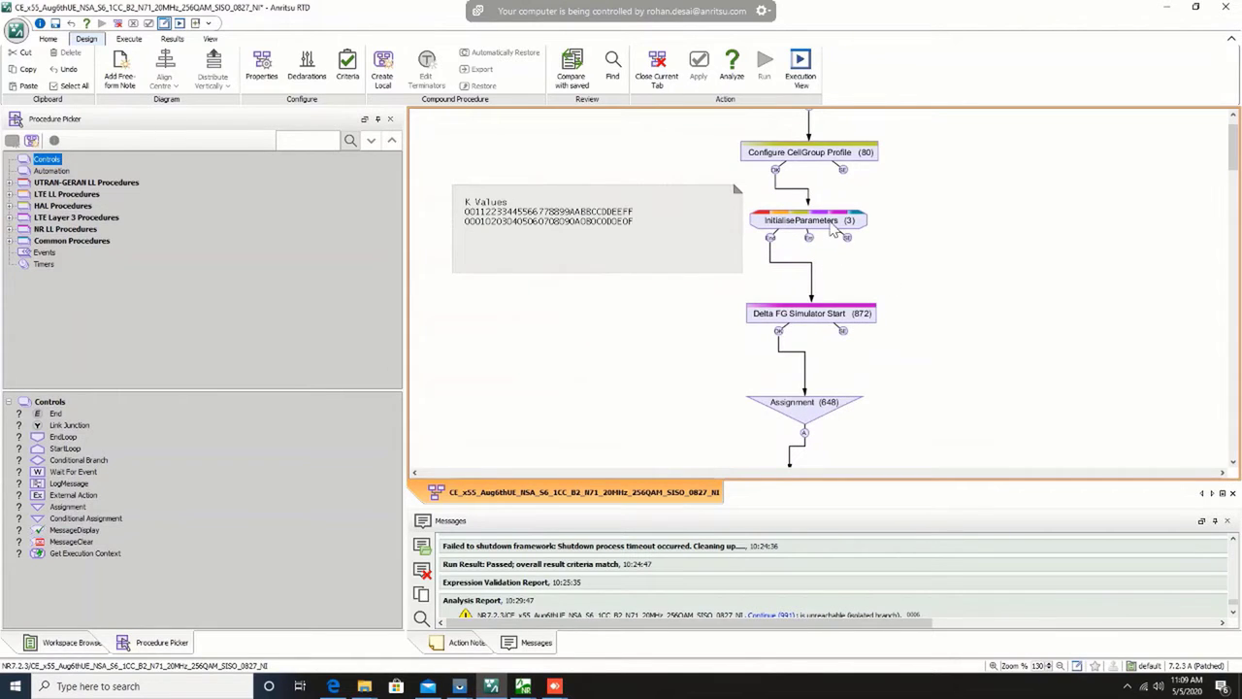
double_click(832, 227)
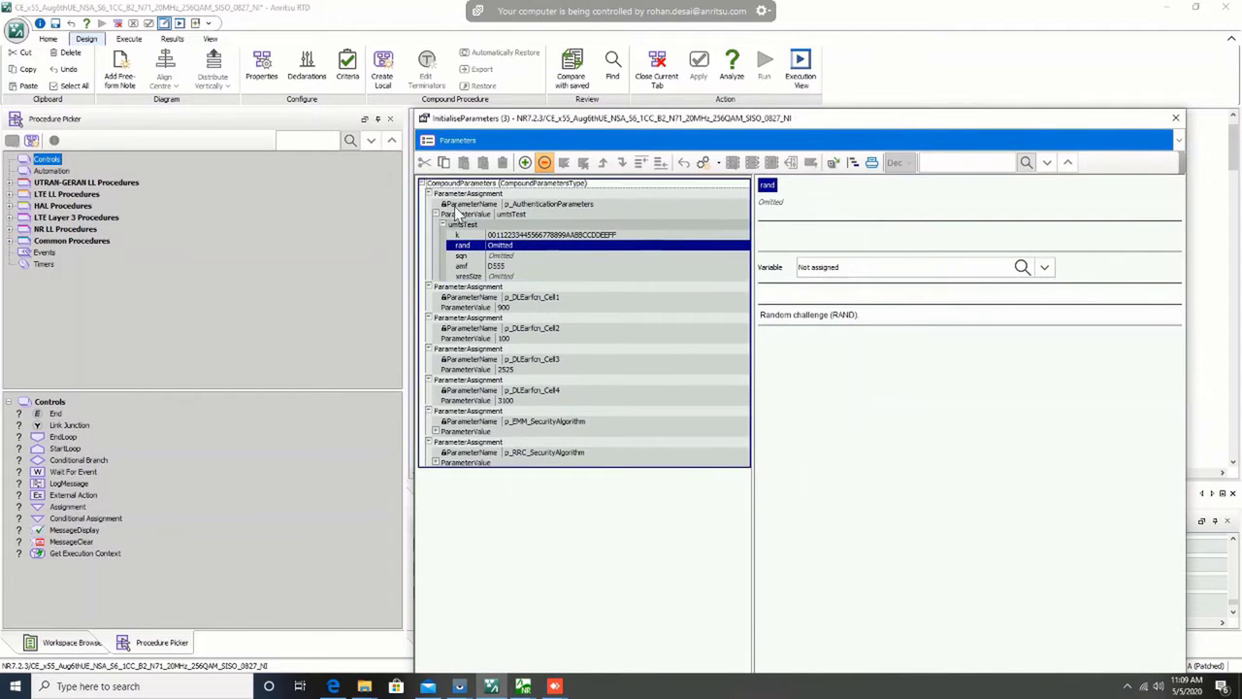
left_click(443, 224)
left_click(546, 206)
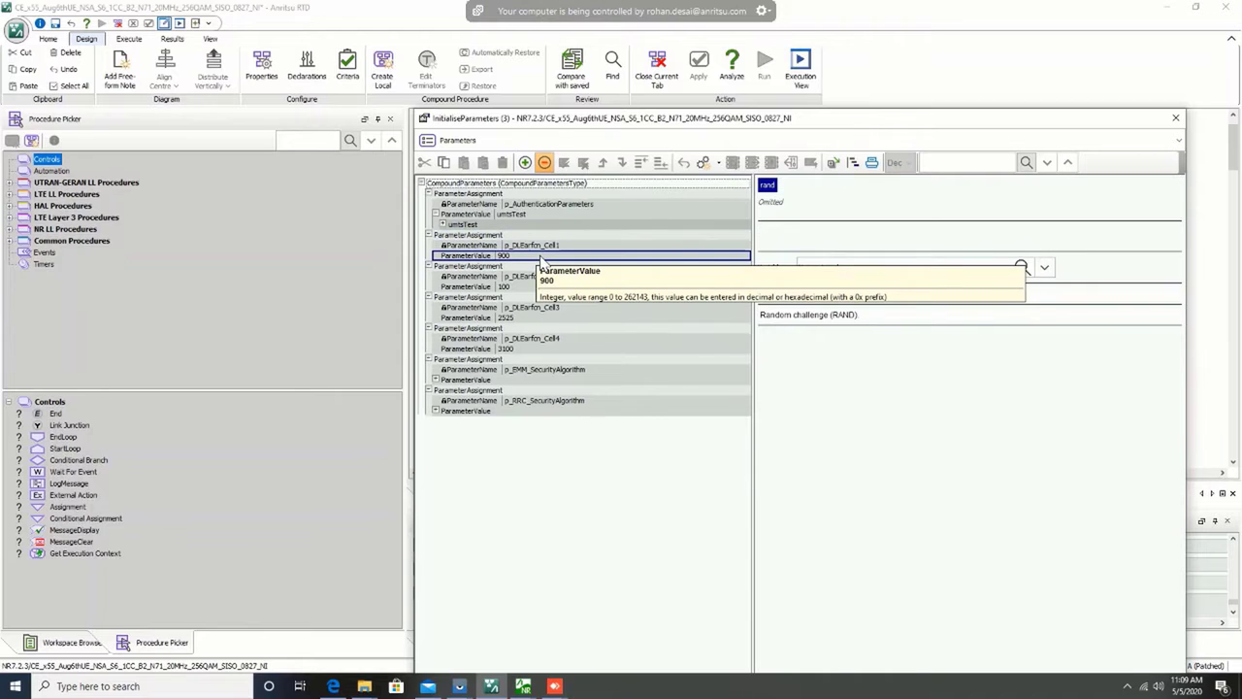
left_click(518, 257)
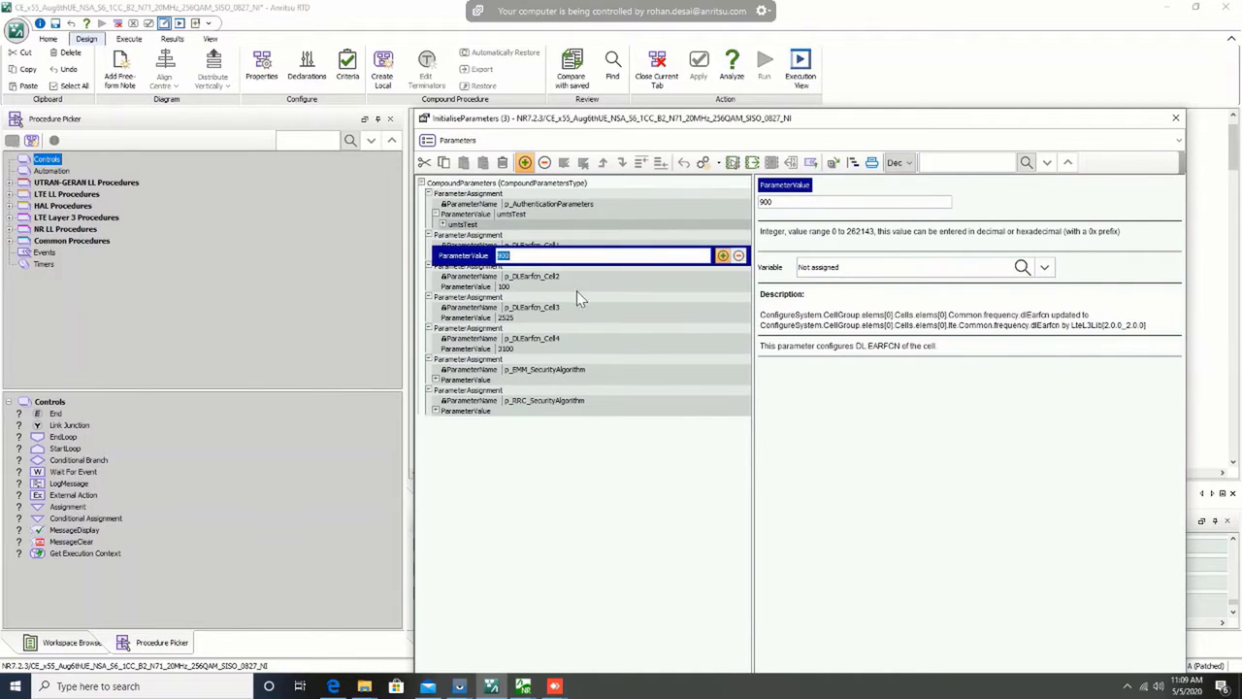
left_click(638, 478)
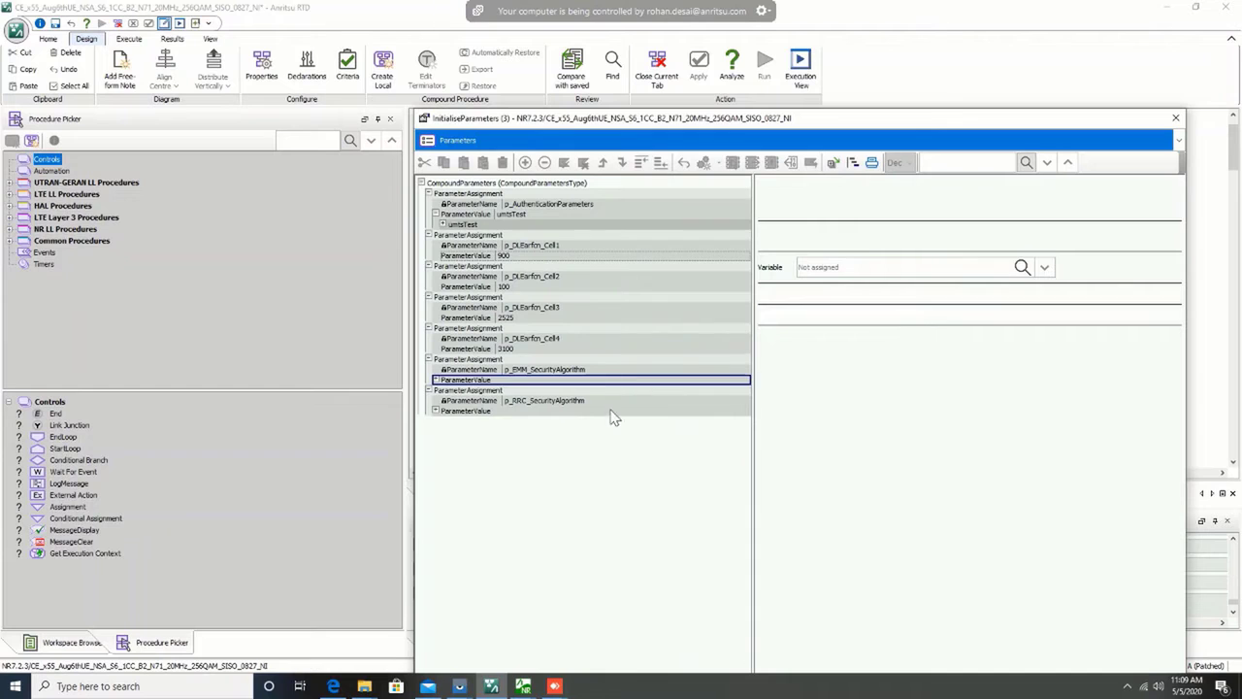
left_click(444, 224)
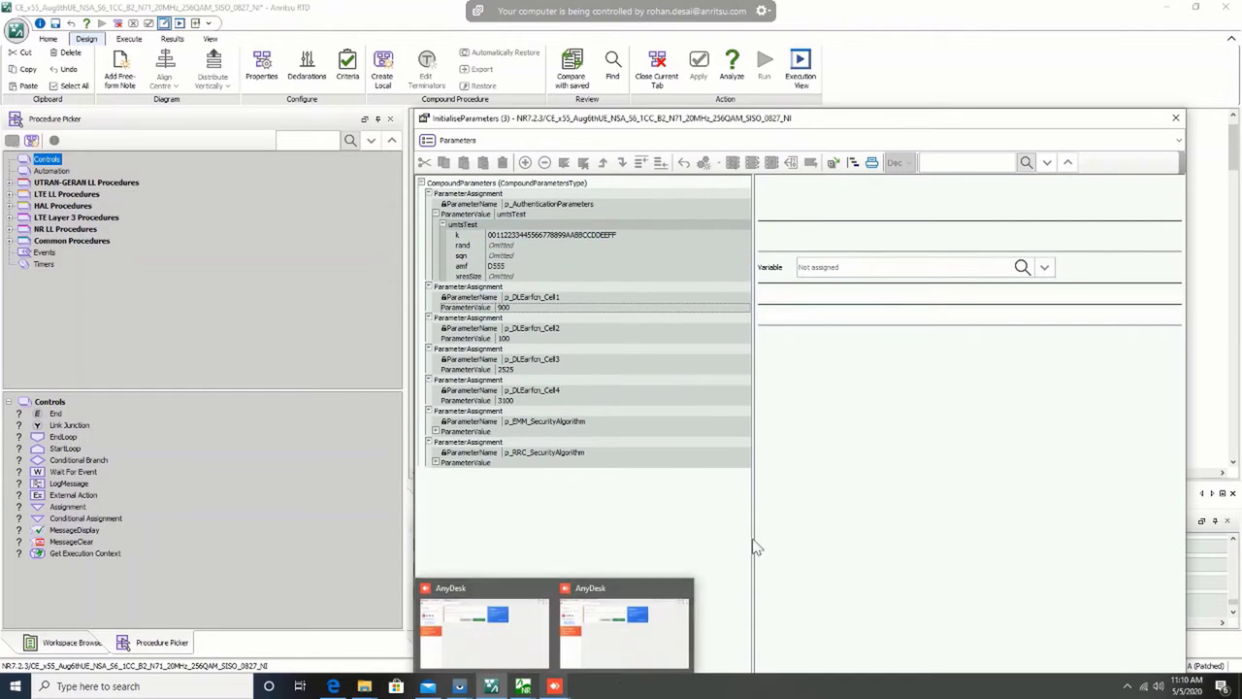
mouse_move(802, 5)
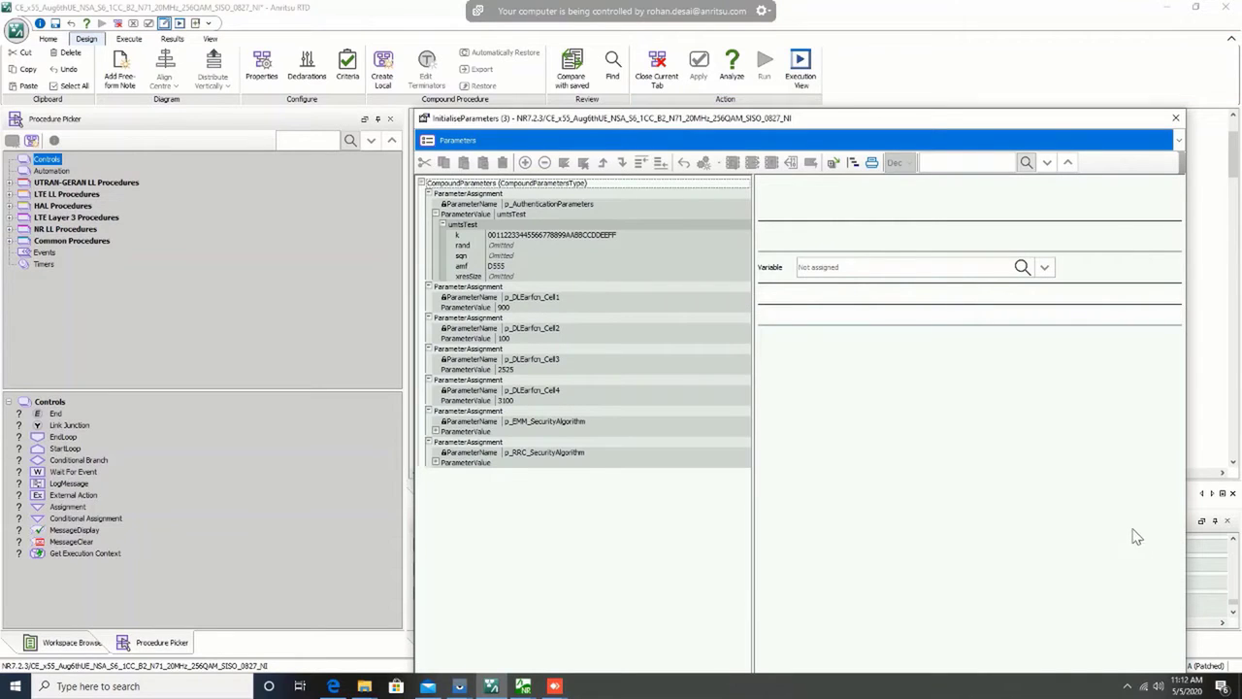
left_click(1175, 120)
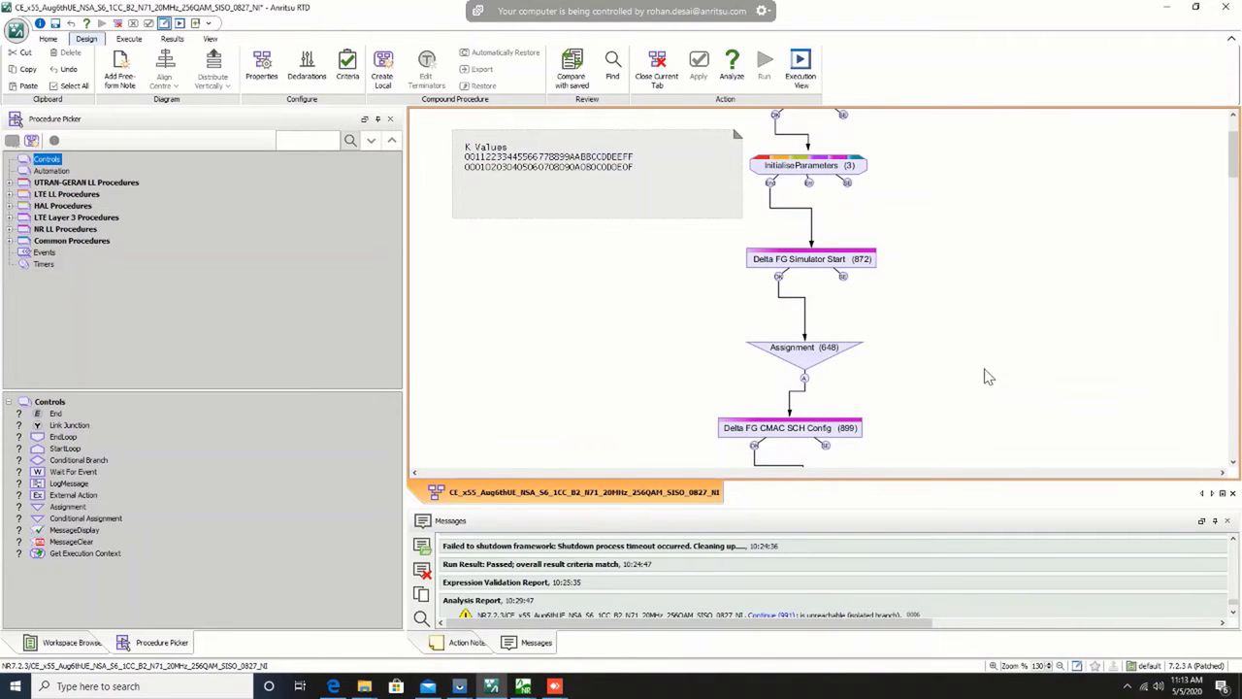
Step: Examine the bandwidth, centre frequency and band indicator variables in the Assignment (648) block, and close its window
scroll(984, 377, "down", 1)
double_click(809, 322)
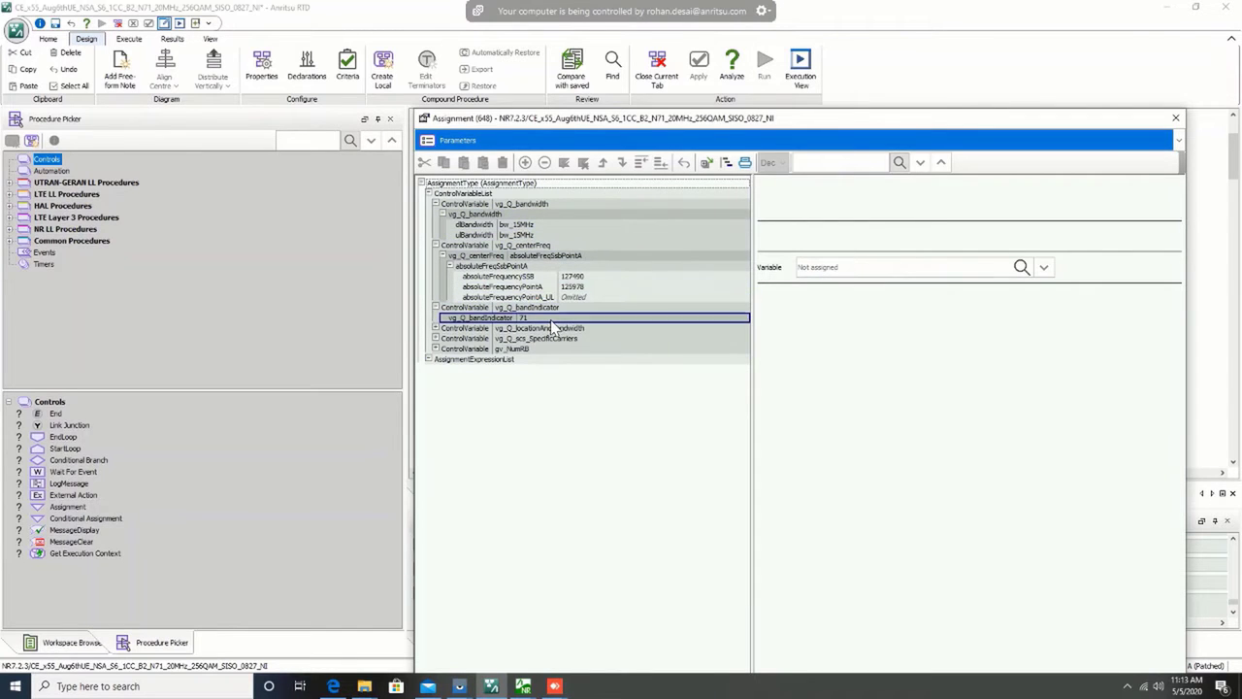
mouse_move(550, 319)
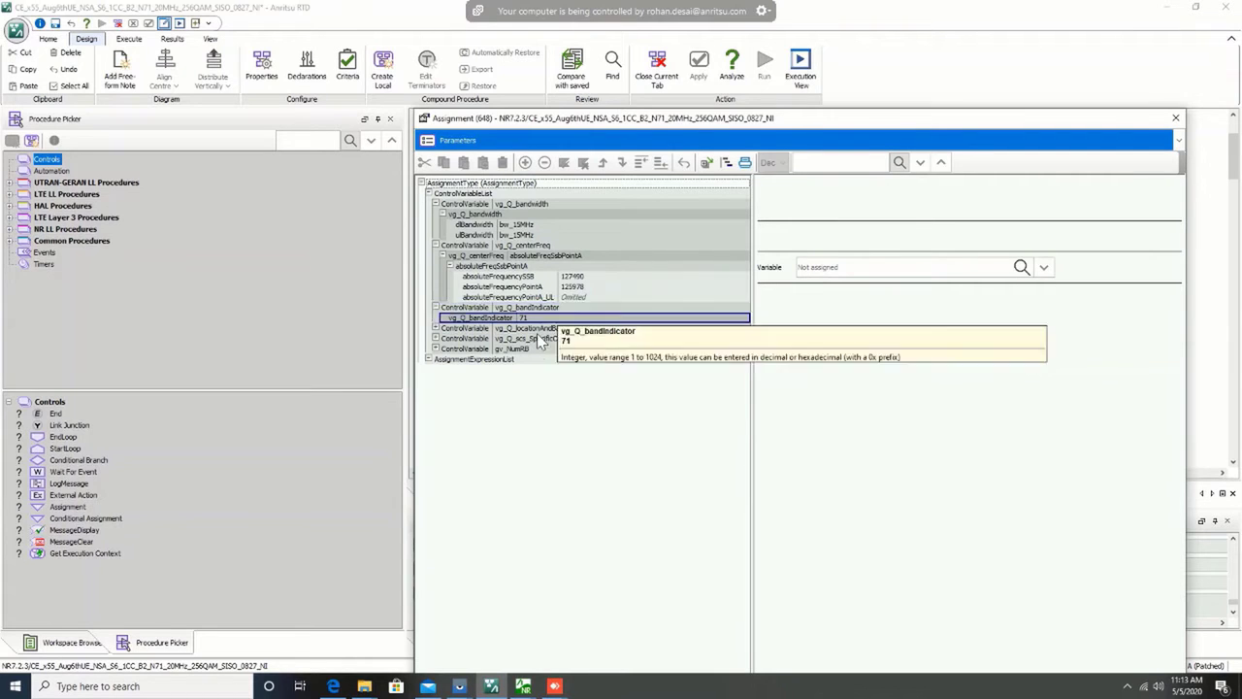
mouse_move(524, 372)
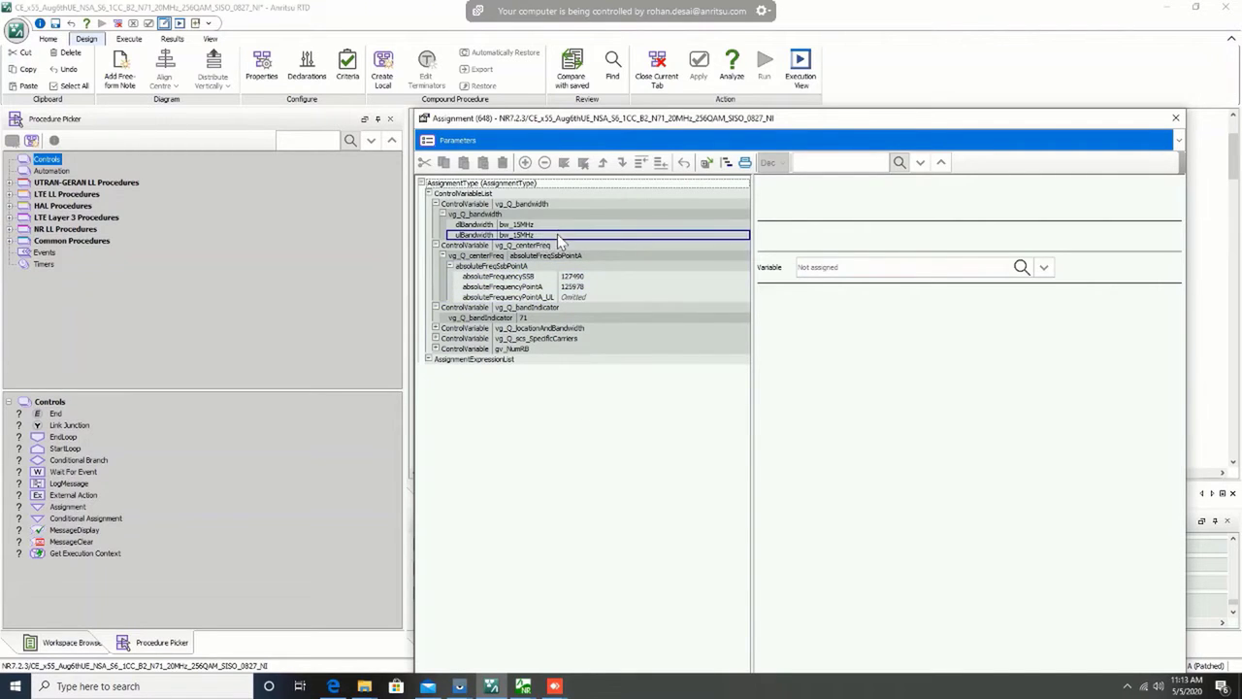
mouse_move(558, 236)
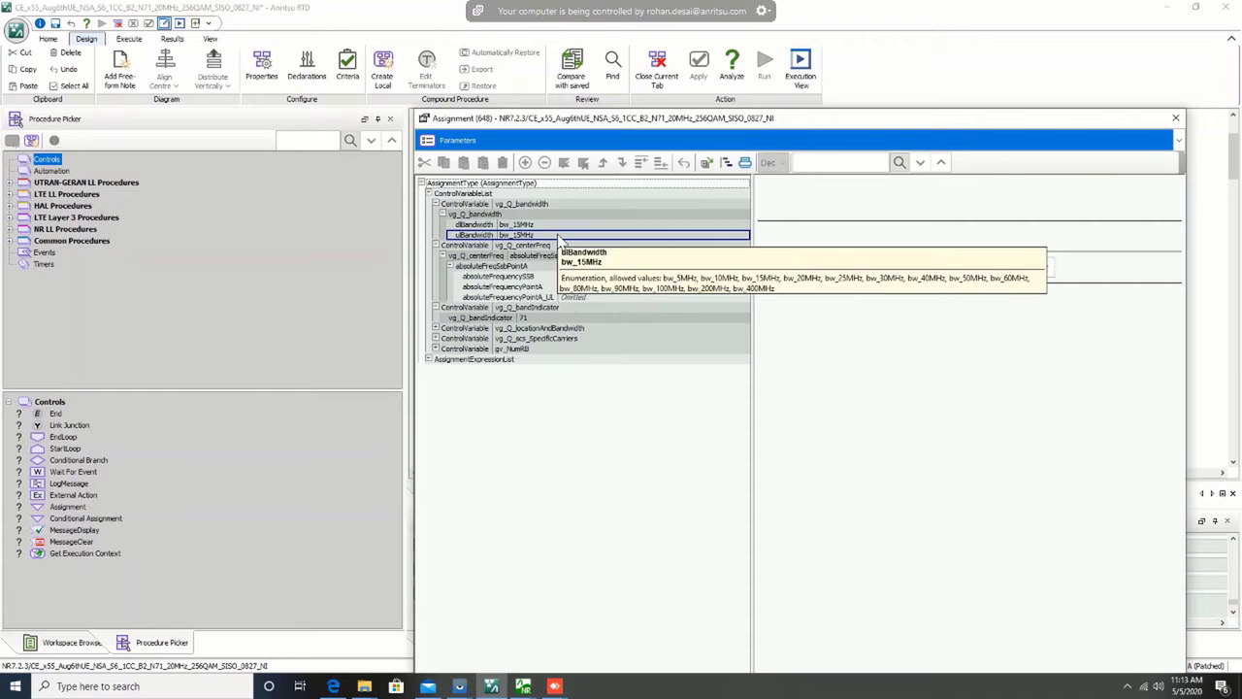
left_click(1174, 118)
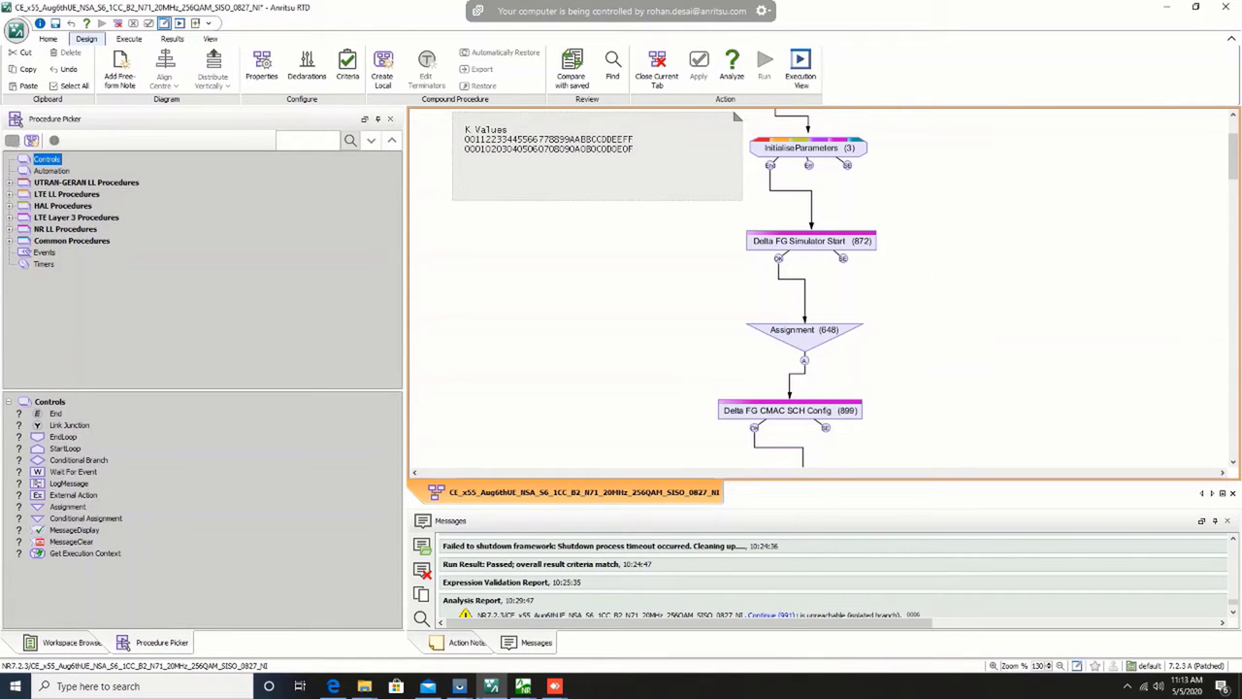
Step: Analyze the NSA test procedure and run it
mouse_move(900, 12)
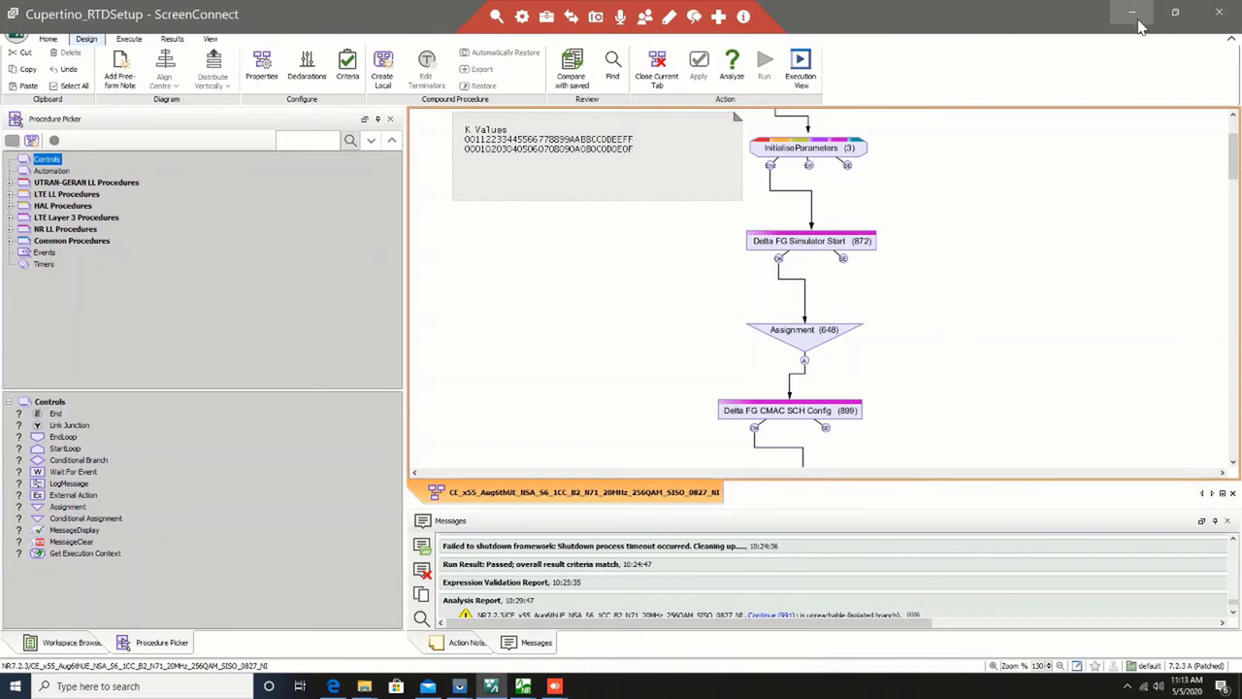
scroll(1096, 330, "up", 3)
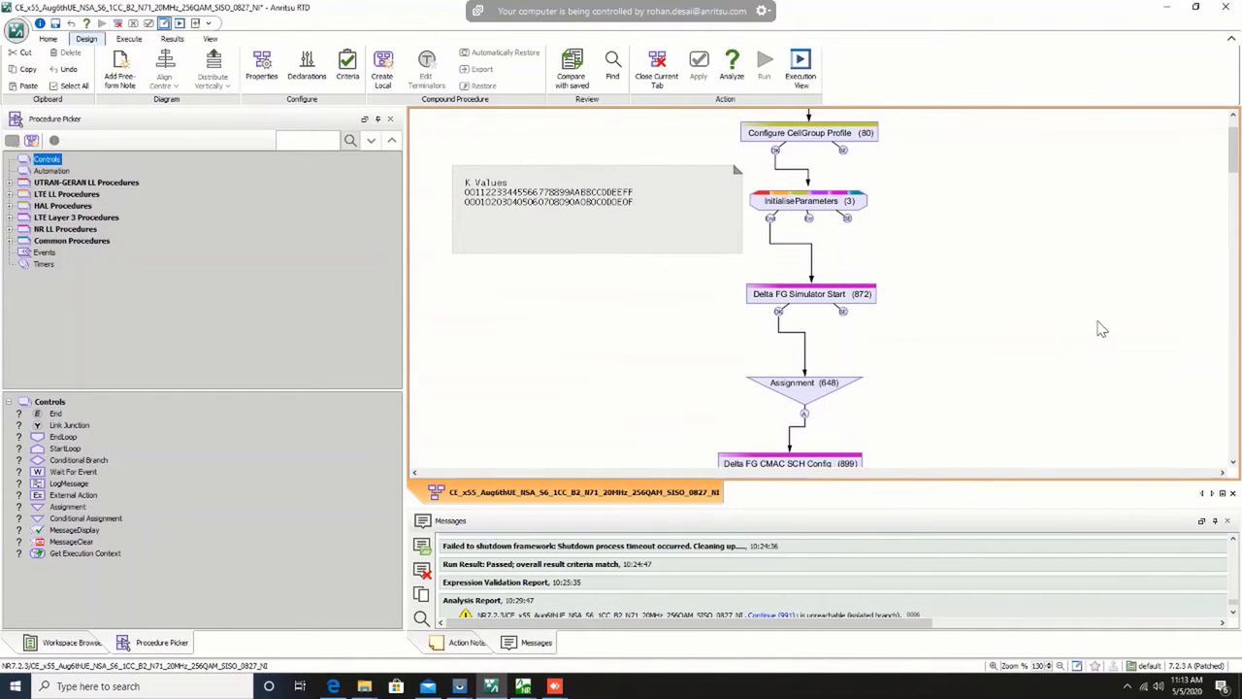
scroll(1106, 334, "up", 2)
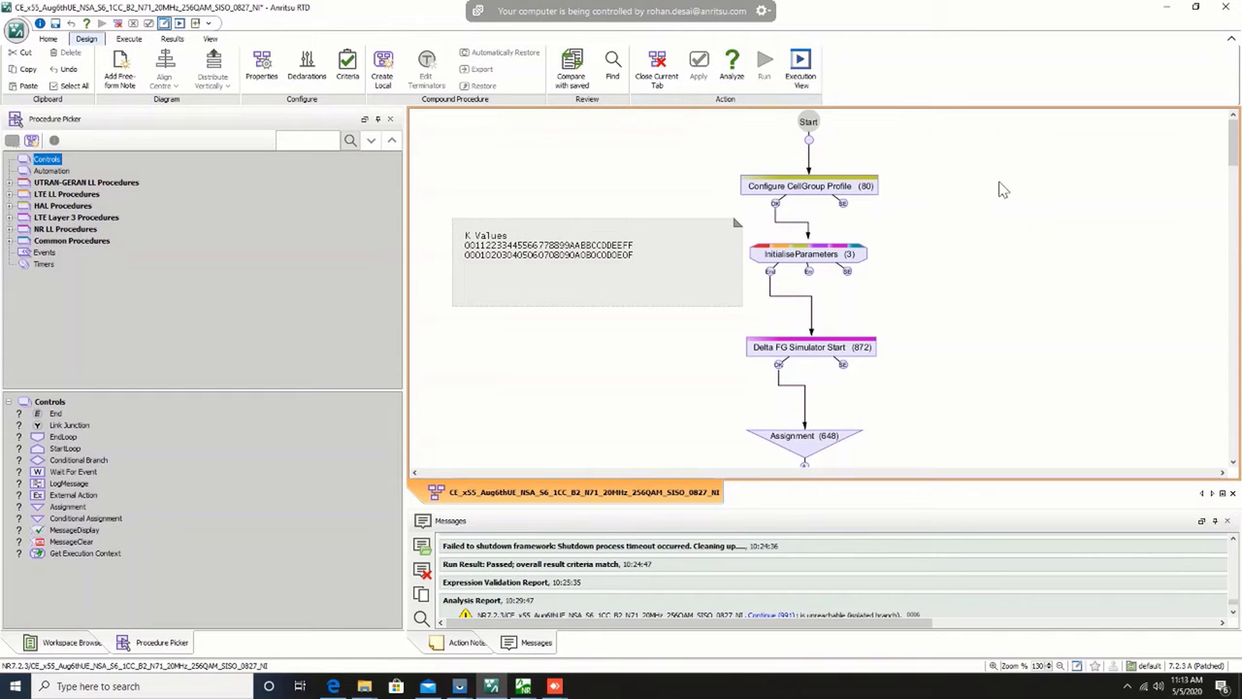
left_click(733, 68)
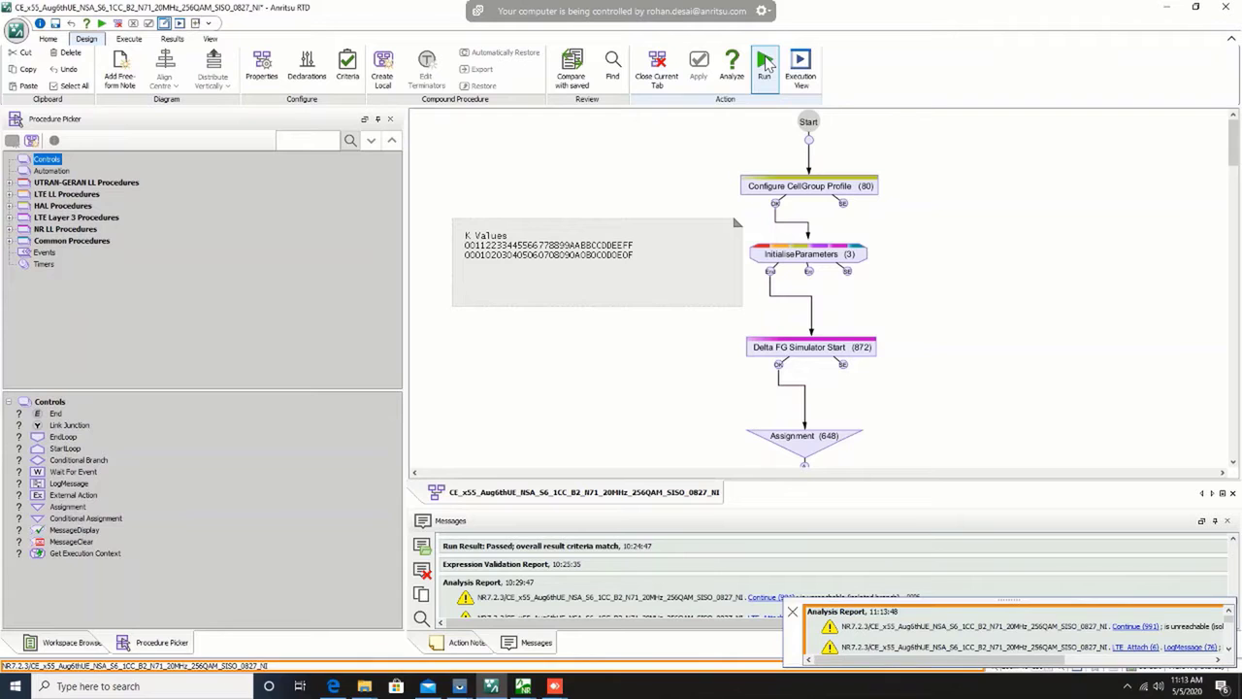
left_click(765, 64)
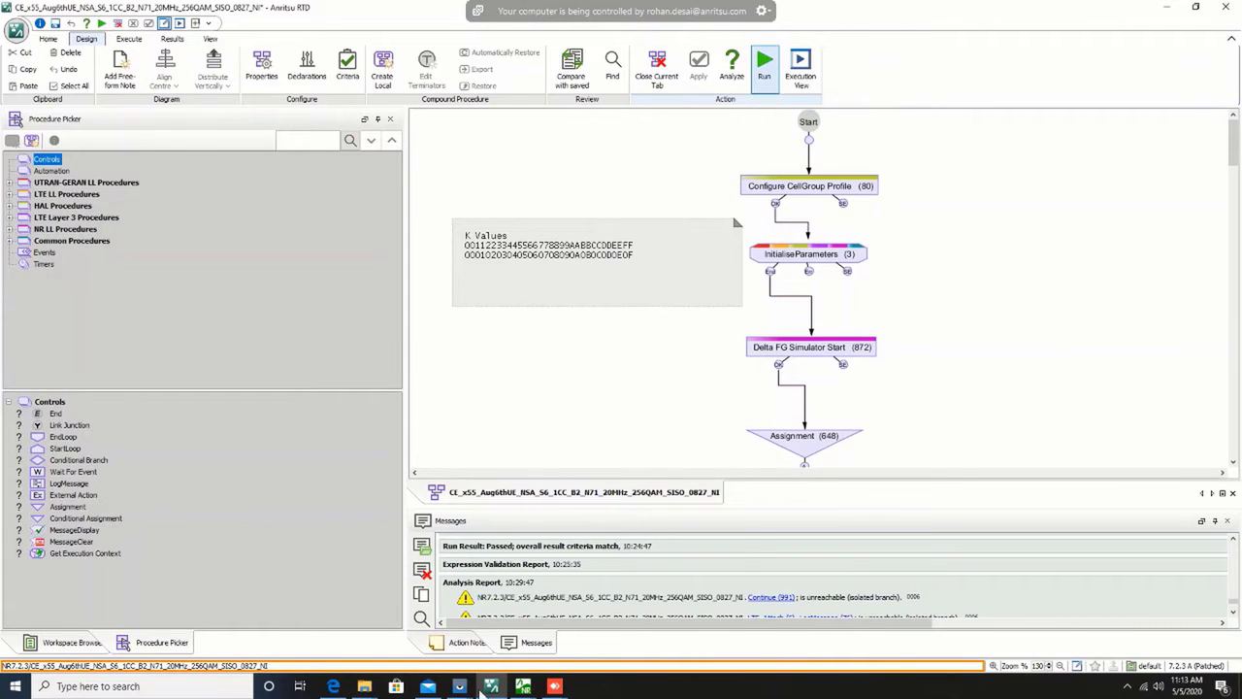
Step: Switch to the SM G986U phone mirror, turn airplane mode on from its quick settings, and return to Anritsu RTD
mouse_move(459, 684)
left_click(499, 631)
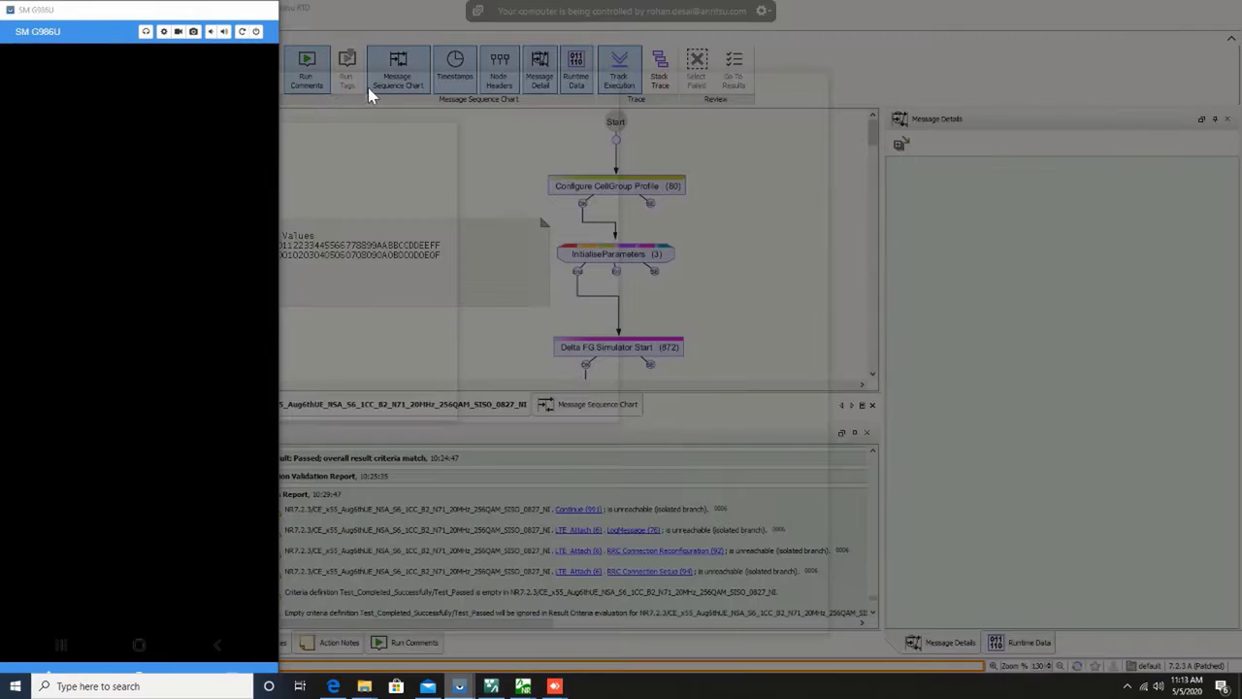
left_click_drag(212, 44, 199, 352)
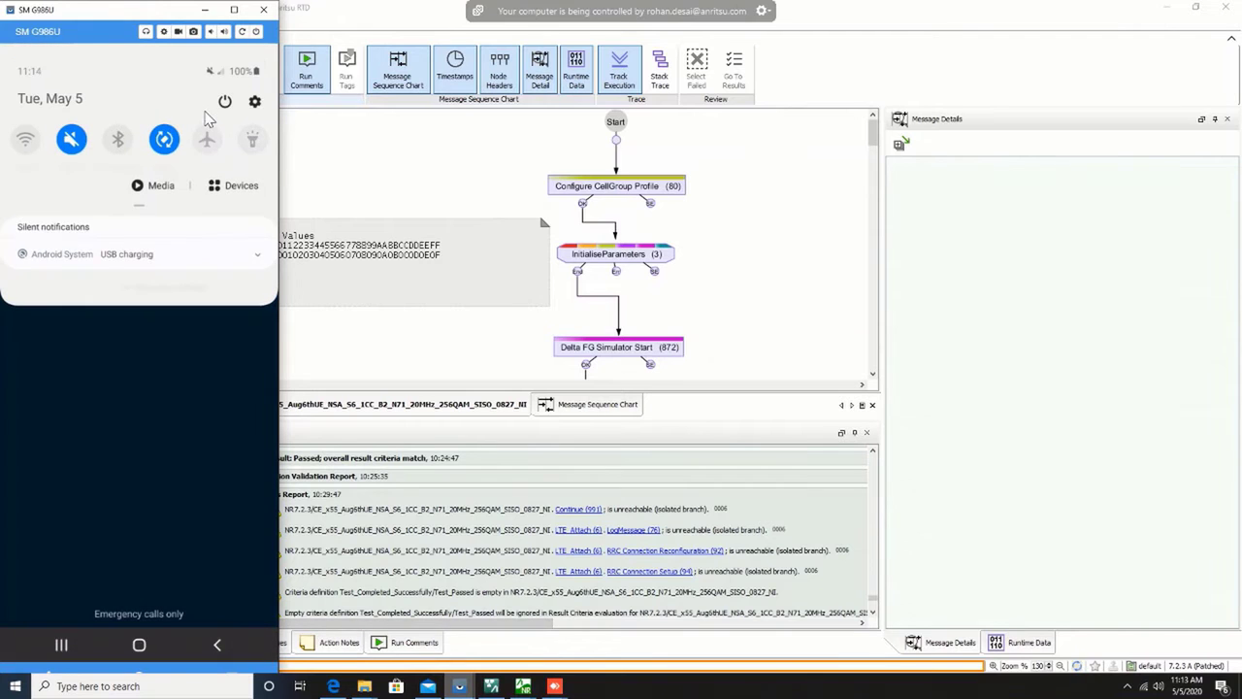
left_click(211, 138)
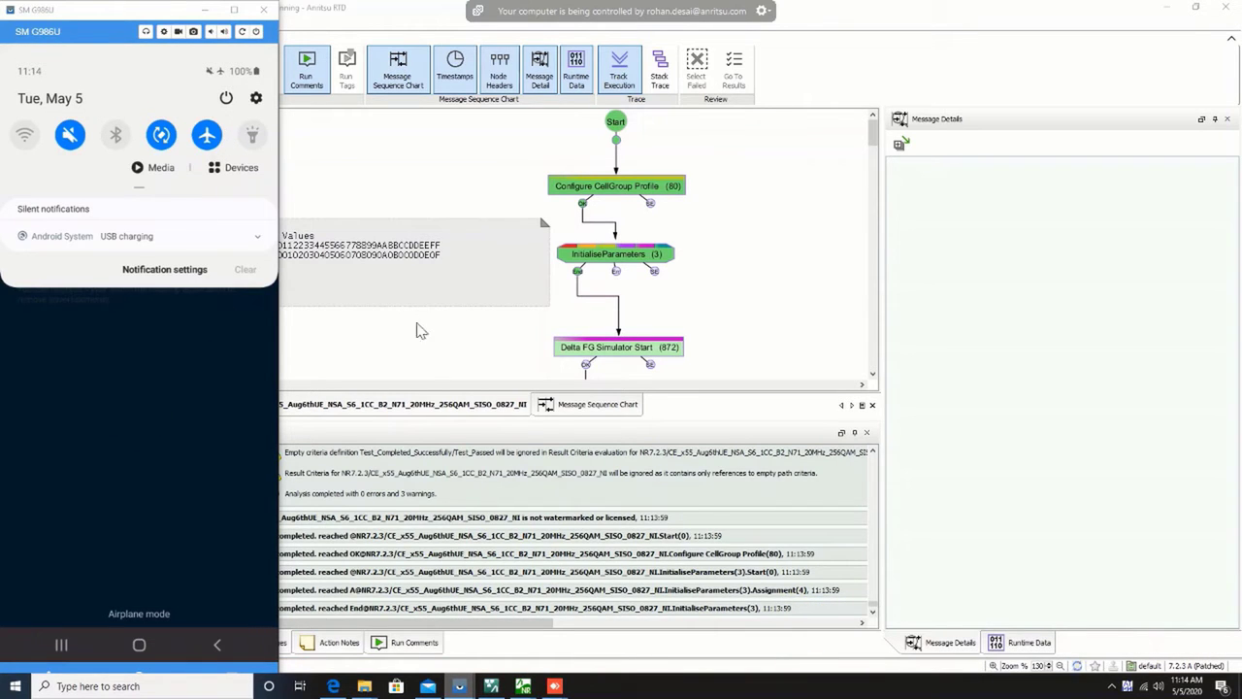
left_click(482, 336)
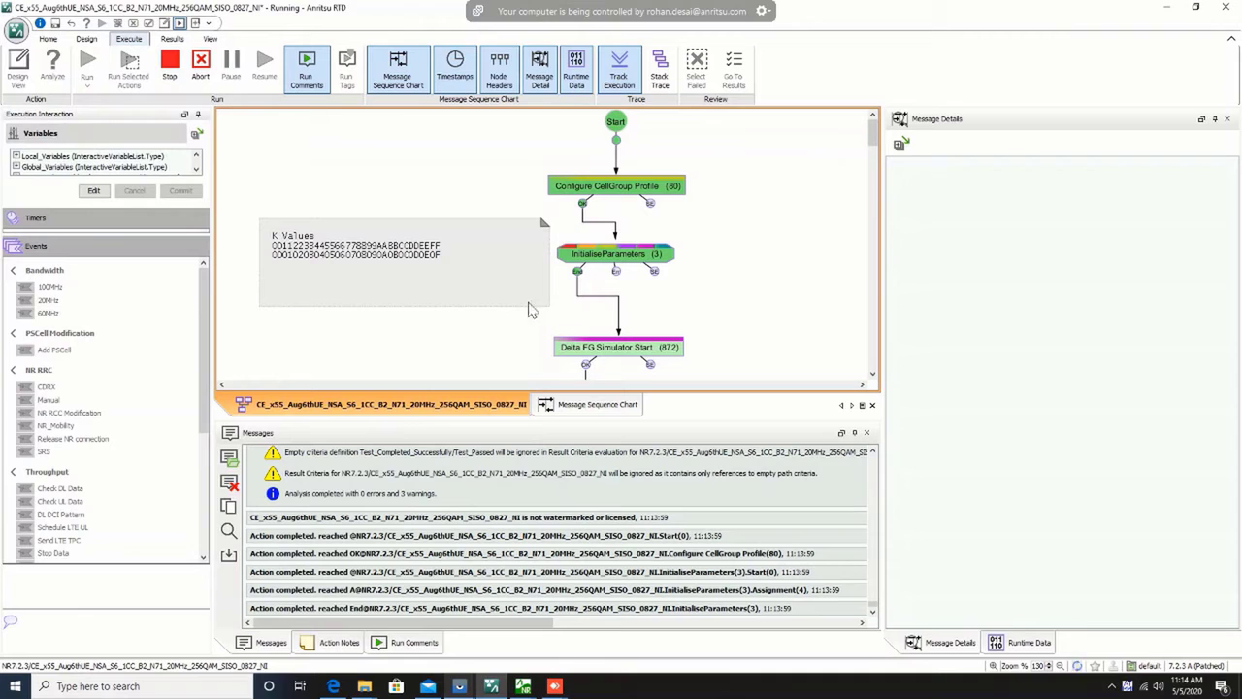
Step: Once the run reaches LTE_Attach (6), turn airplane mode off on the mirrored SM G986U phone and minimize its window
scroll(714, 302, "down", 3)
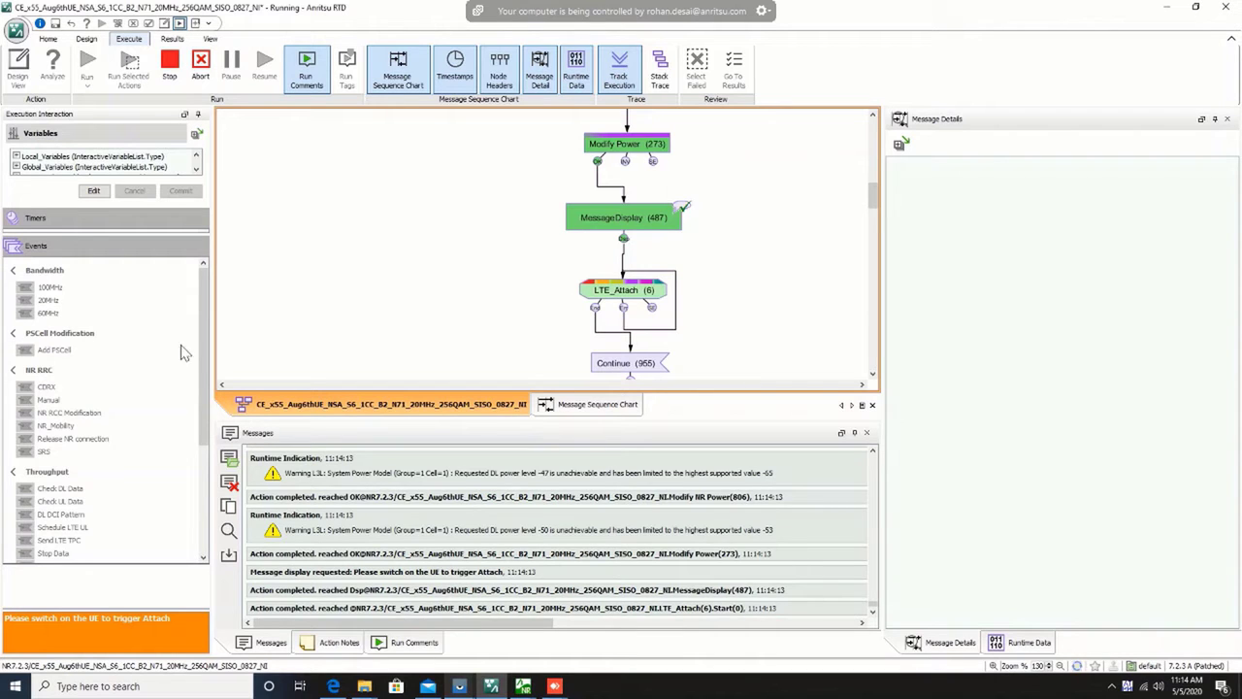
left_click_drag(204, 331, 203, 406)
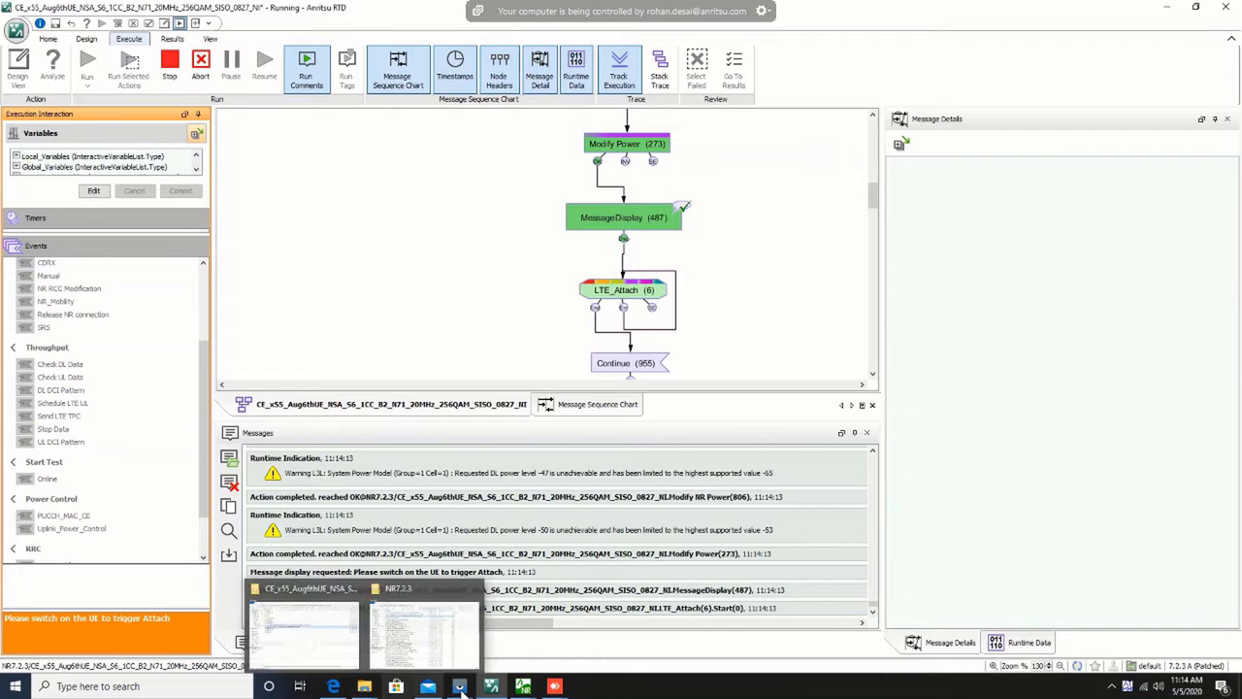
left_click(498, 630)
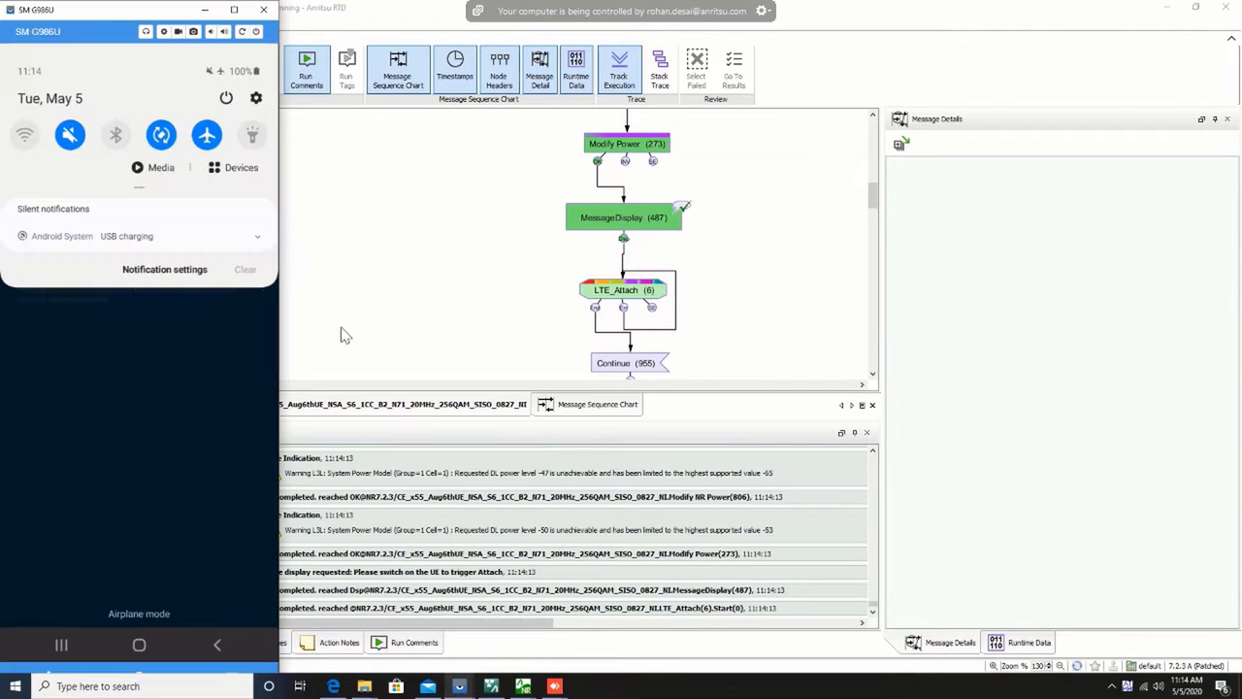
left_click(212, 137)
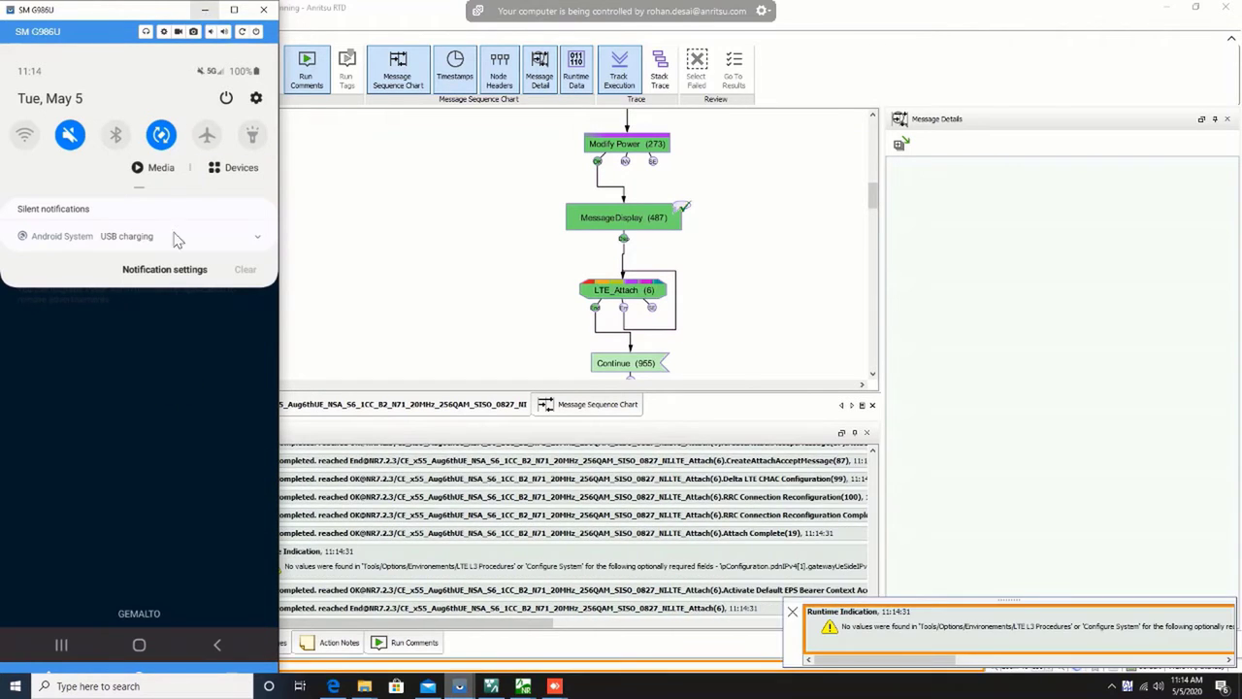
left_click_drag(188, 137, 161, 54)
left_click(203, 10)
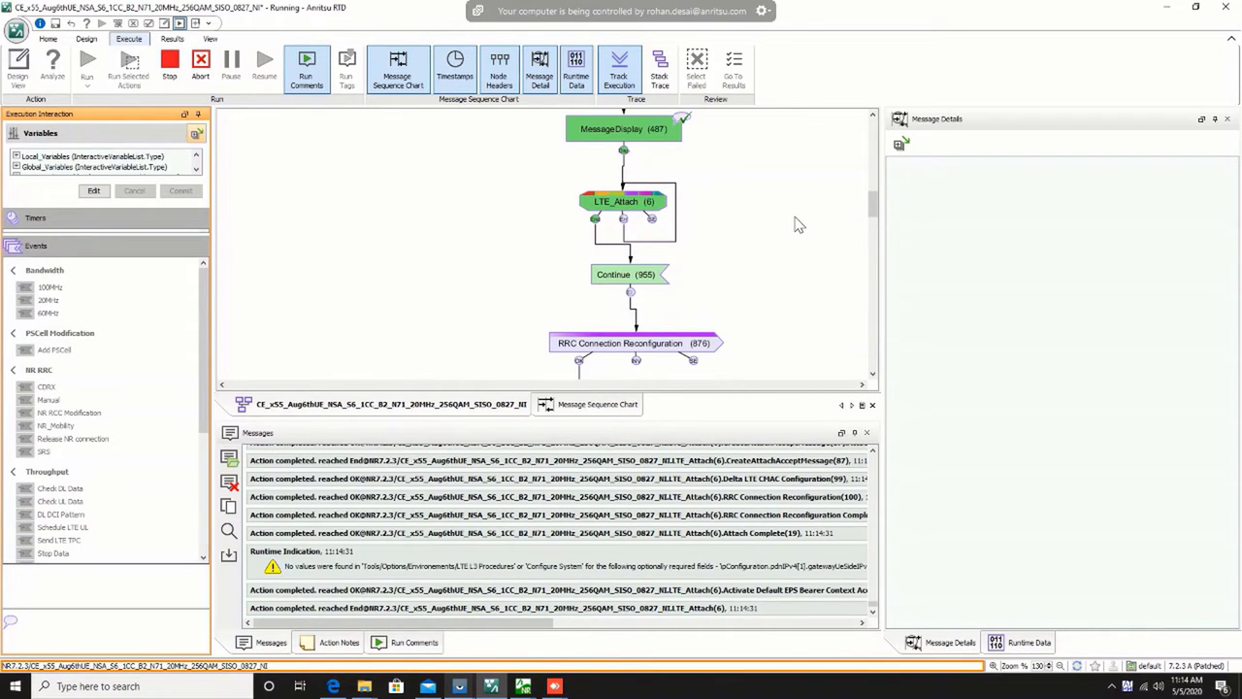
Step: Trigger the Common Continue event to proceed to the RRC Connection Reconfiguration, and display the message sequence chart
left_click_drag(204, 354, 199, 456)
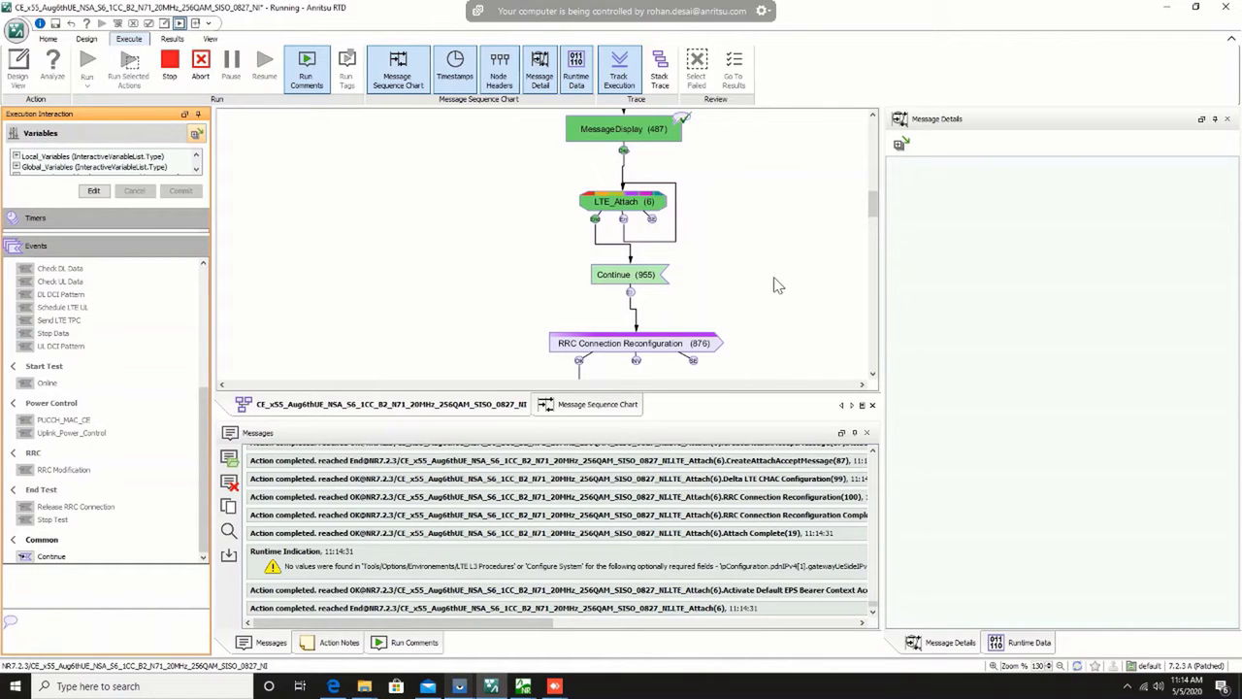
scroll(827, 260, "down", 1)
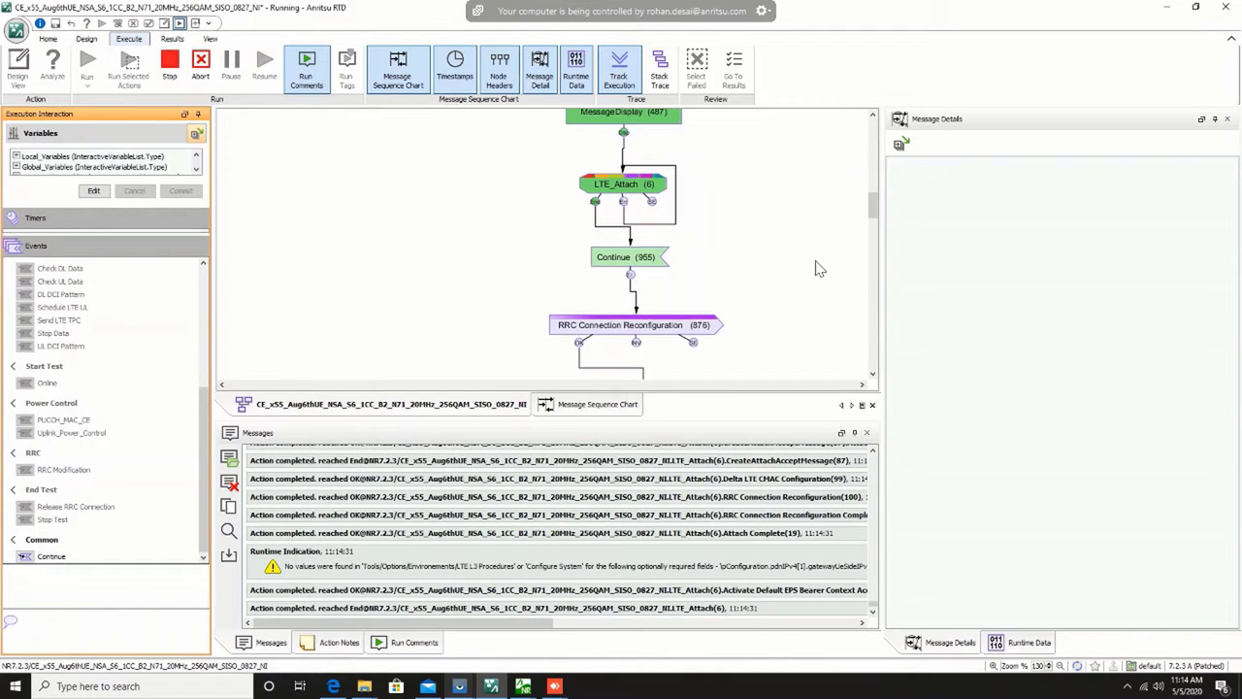
scroll(667, 302, "down", 1)
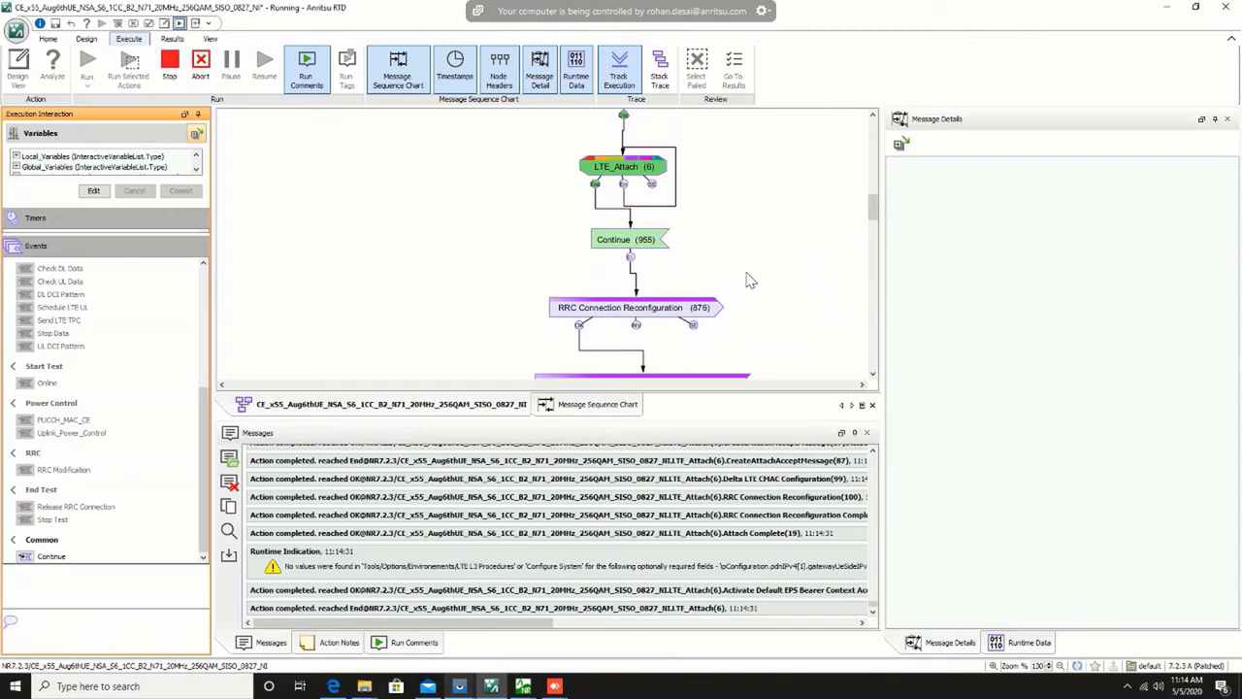
scroll(737, 283, "down", 3)
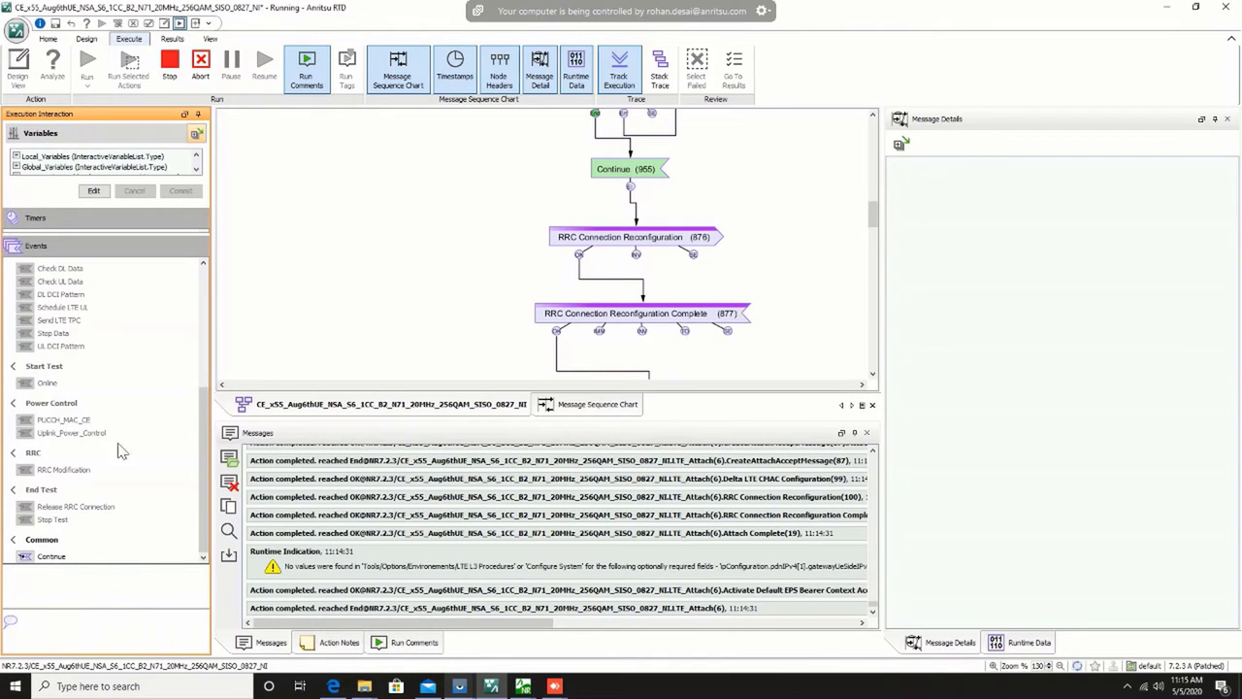
double_click(27, 559)
left_click(543, 405)
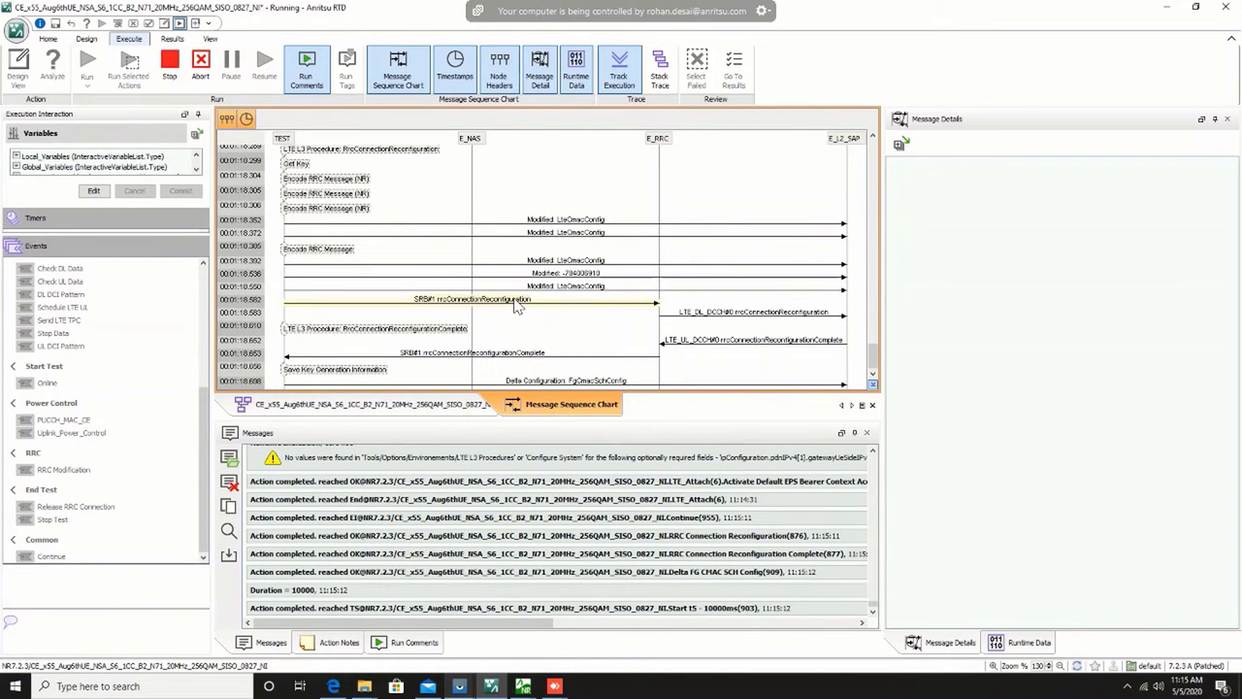
Step: Inspect the details of the uplink rrcConnectionReconfigurationComplete, the downlink rrcConnectionReconfiguration and the SRB#1 rrcConnectionReconfigurationComplete messages
left_click(691, 330)
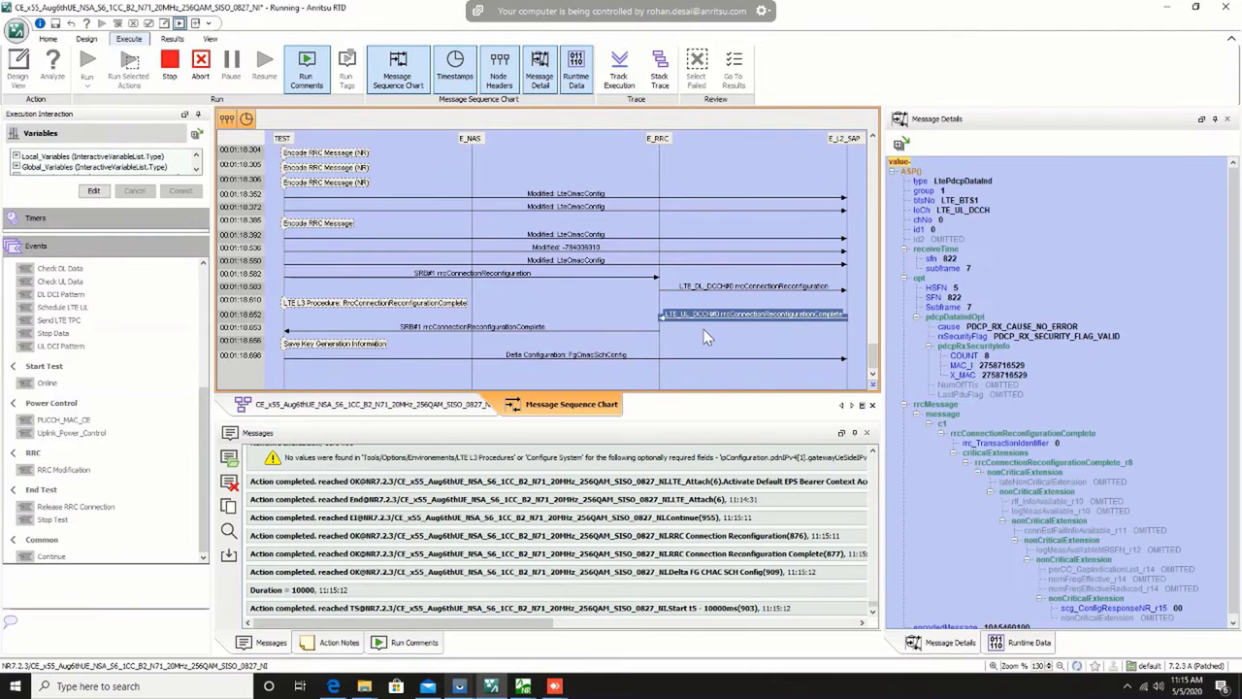
left_click(756, 289)
scroll(970, 349, "down", 5)
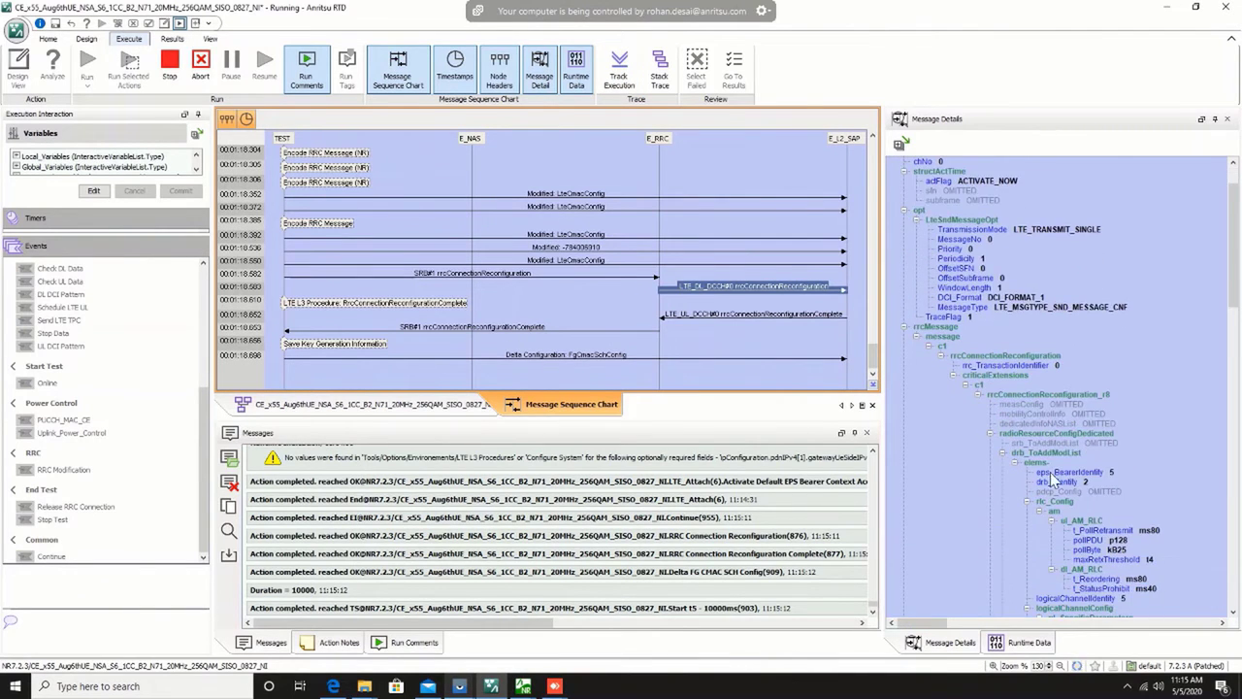
left_click(635, 327)
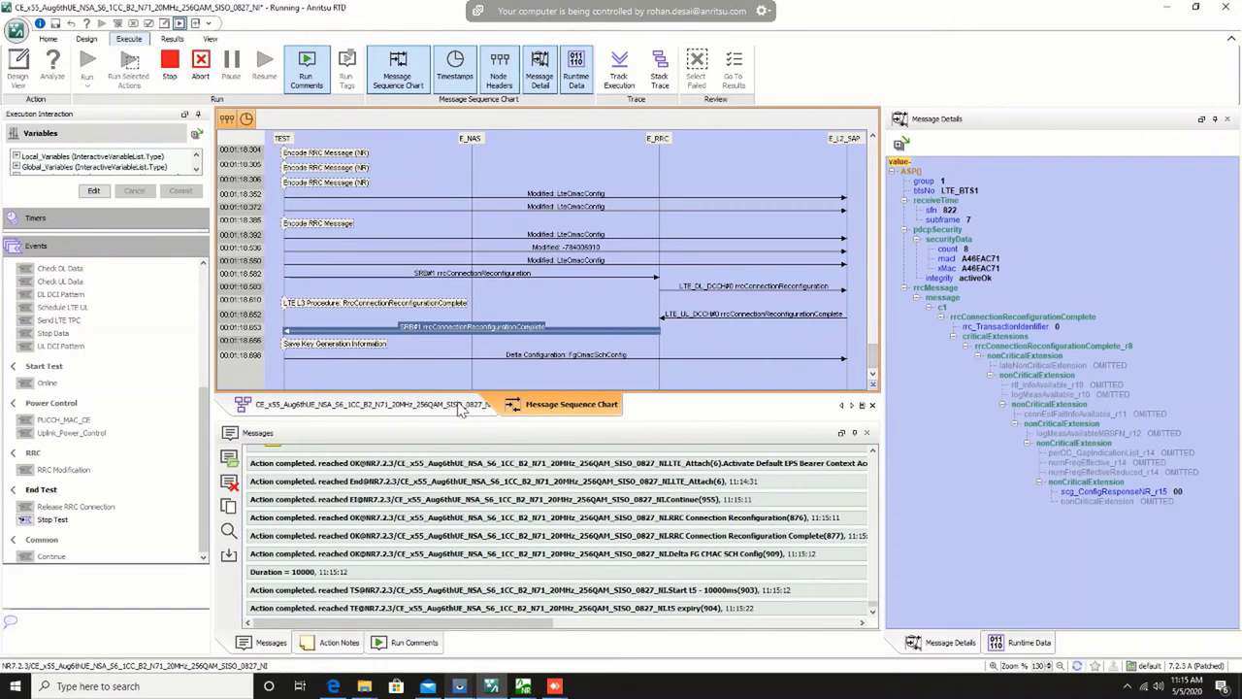
Step: Return to the test procedure diagram and trigger the Stop Test event to end the run, letting the logs save
left_click(462, 409)
scroll(711, 334, "down", 1)
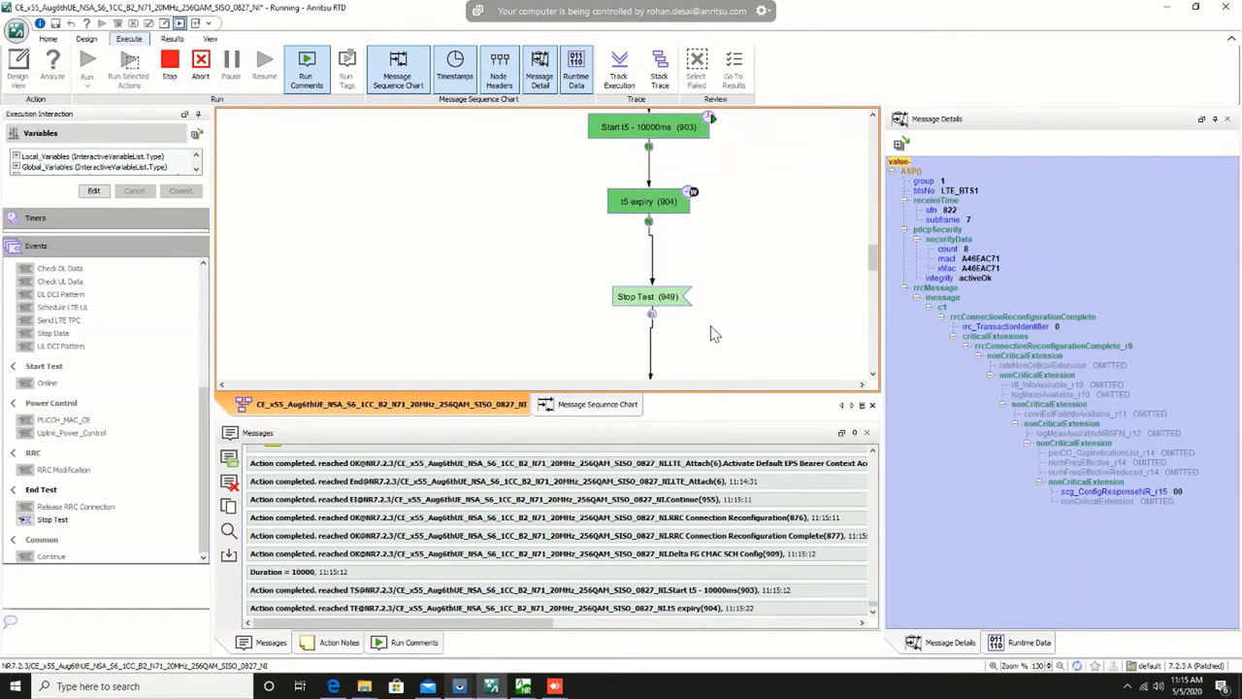
scroll(736, 346, "down", 2)
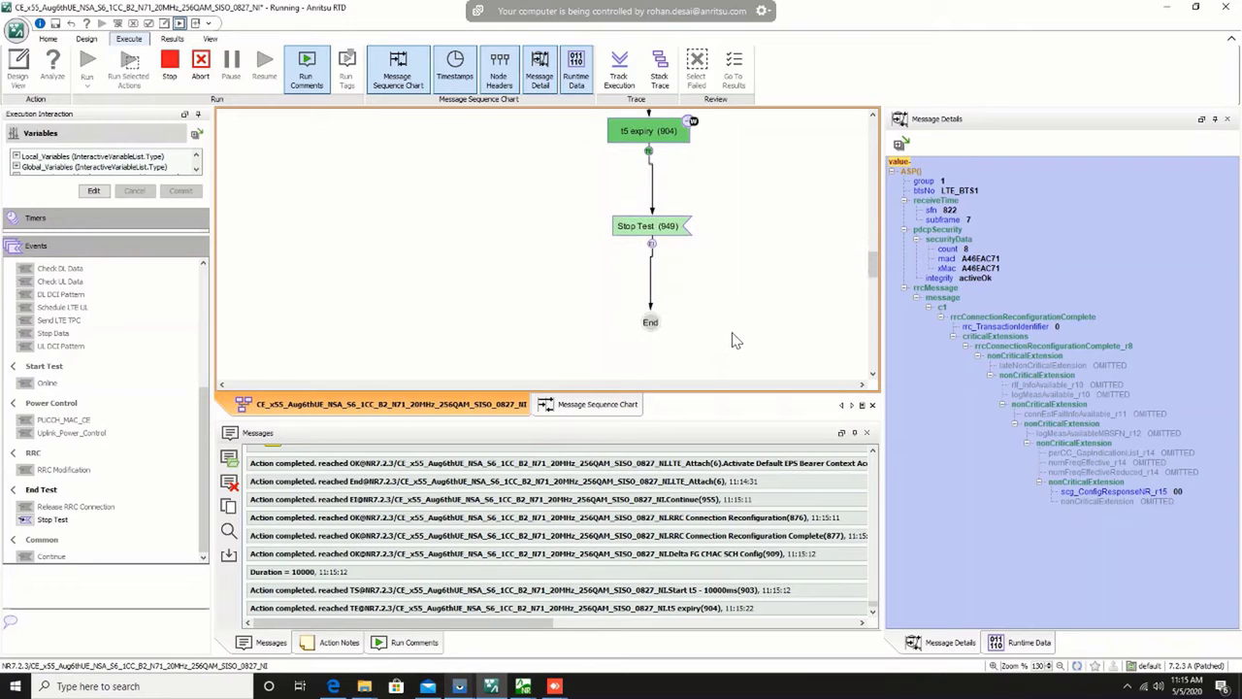
double_click(29, 521)
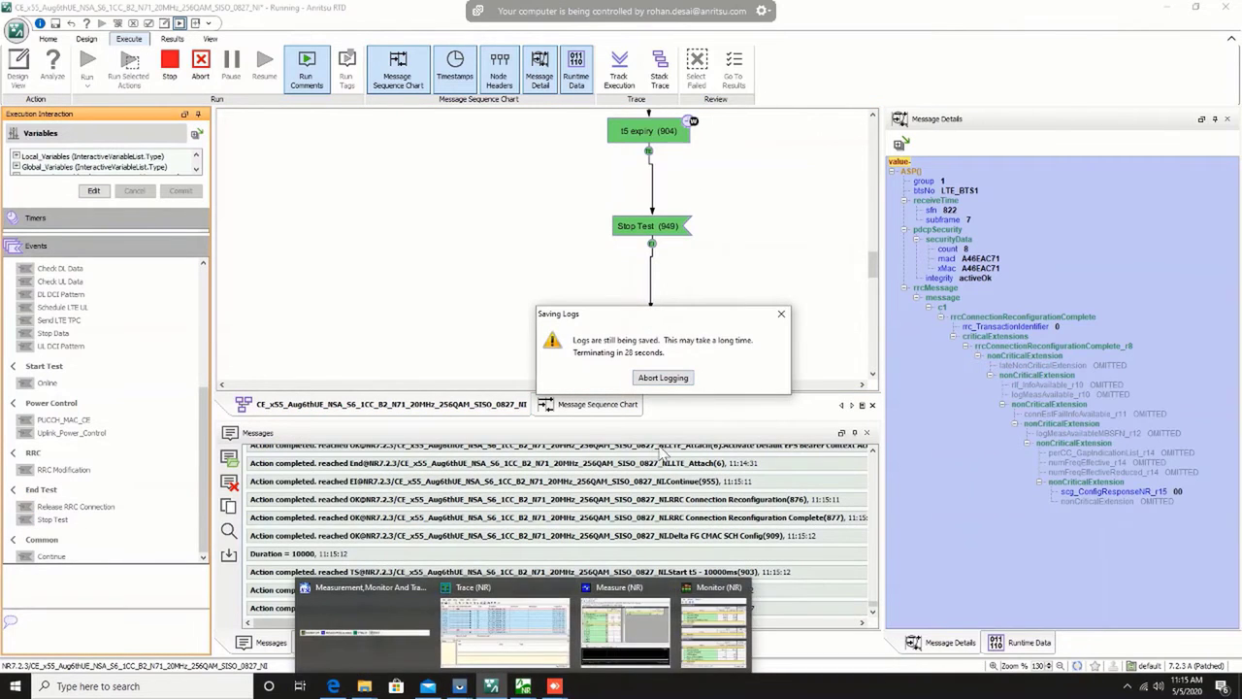
key("alt+Tab")
key("alt+Tab")
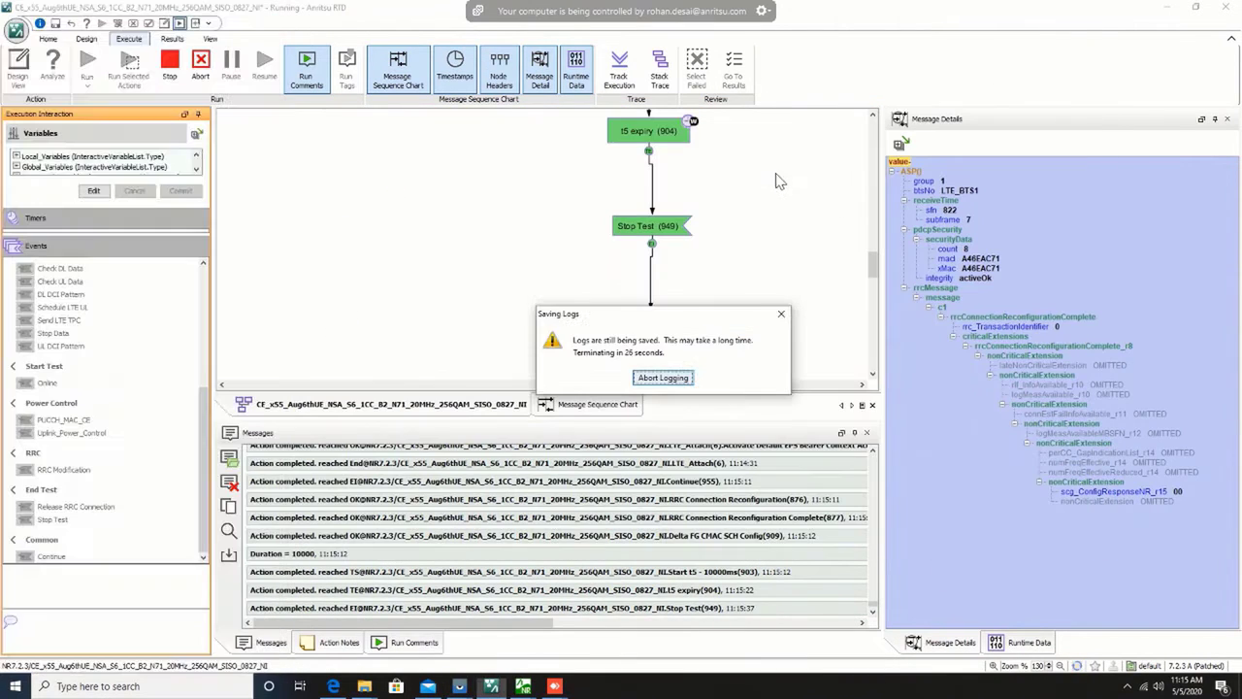
mouse_move(939, 8)
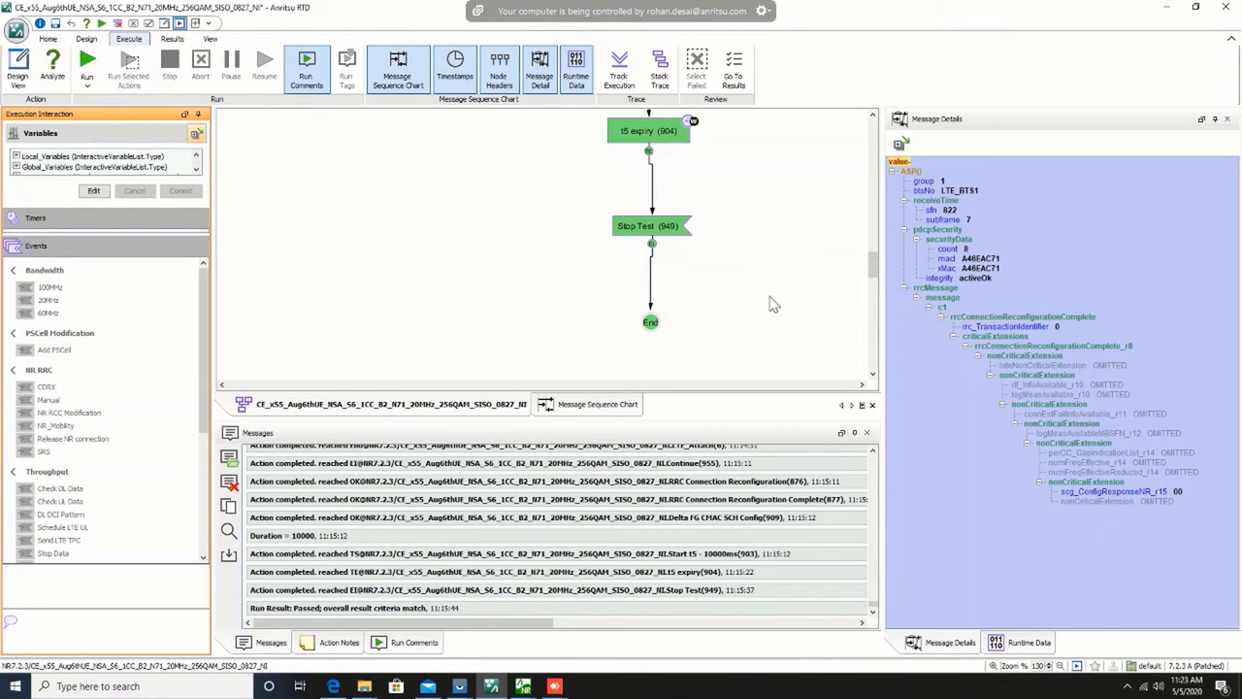
Step: Display the message sequence chart from its beginning and show the details of the LTE L3 ConfigureSystem procedure
scroll(772, 309, "up", 3)
left_click(621, 405)
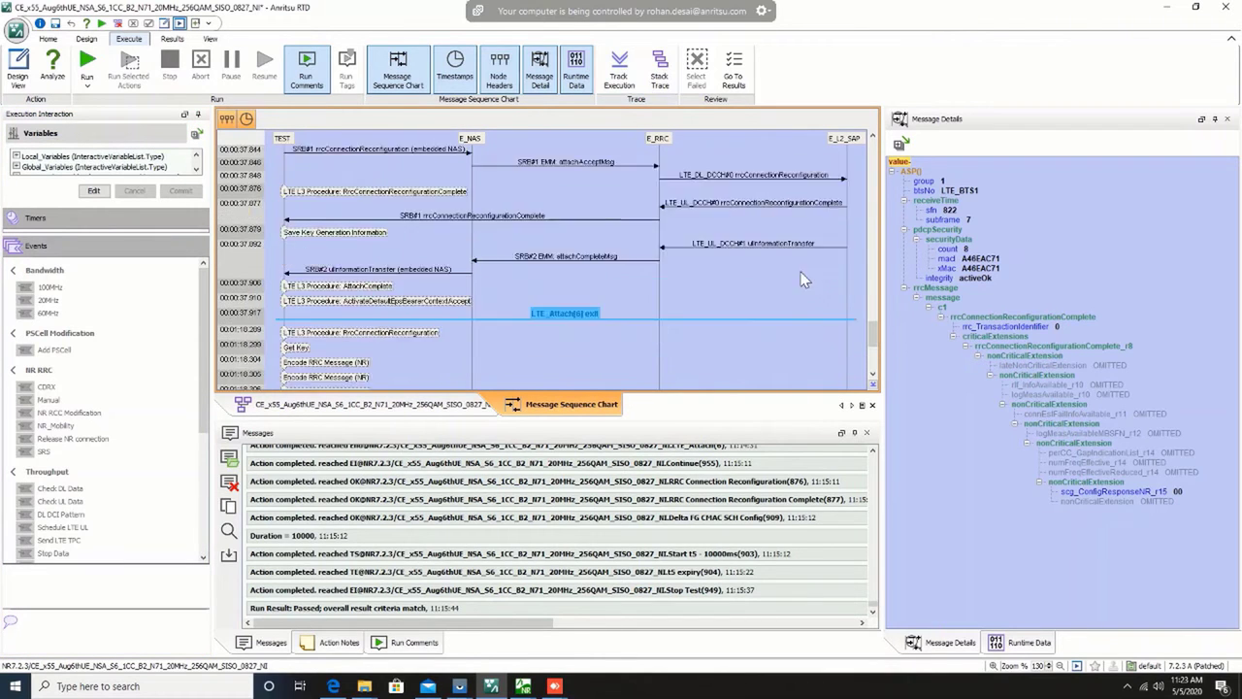
scroll(806, 279, "up", 15)
scroll(804, 275, "up", 10)
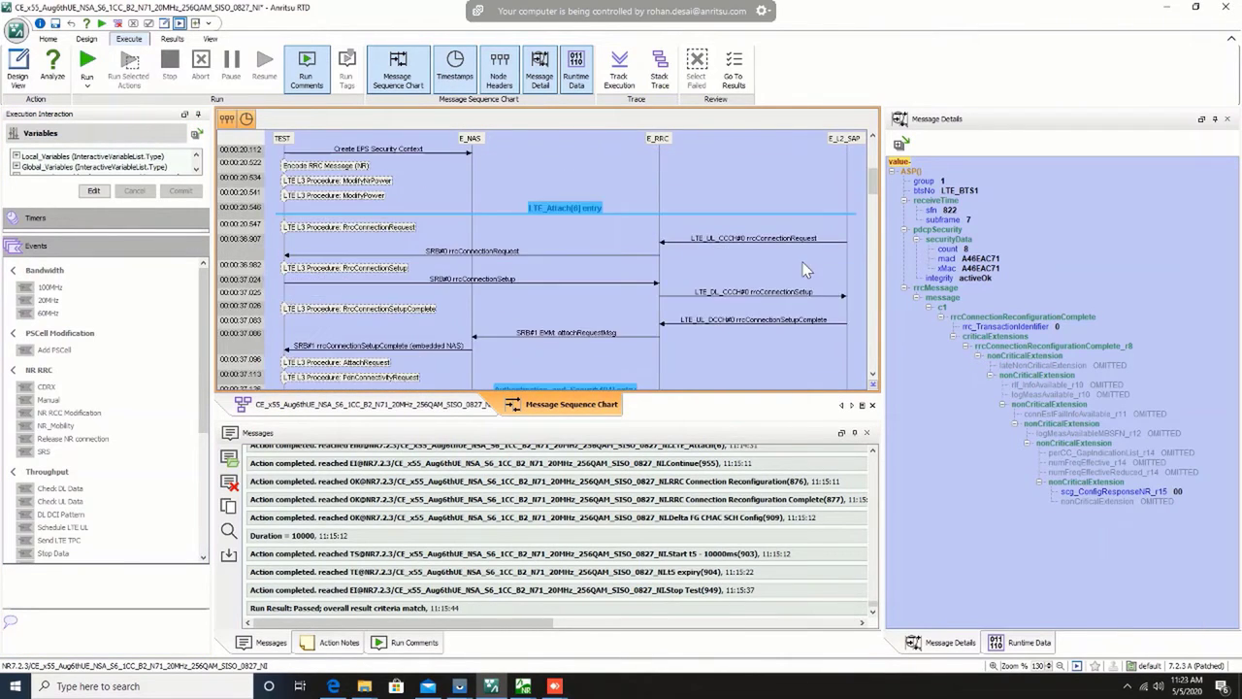
scroll(555, 277, "down", 5)
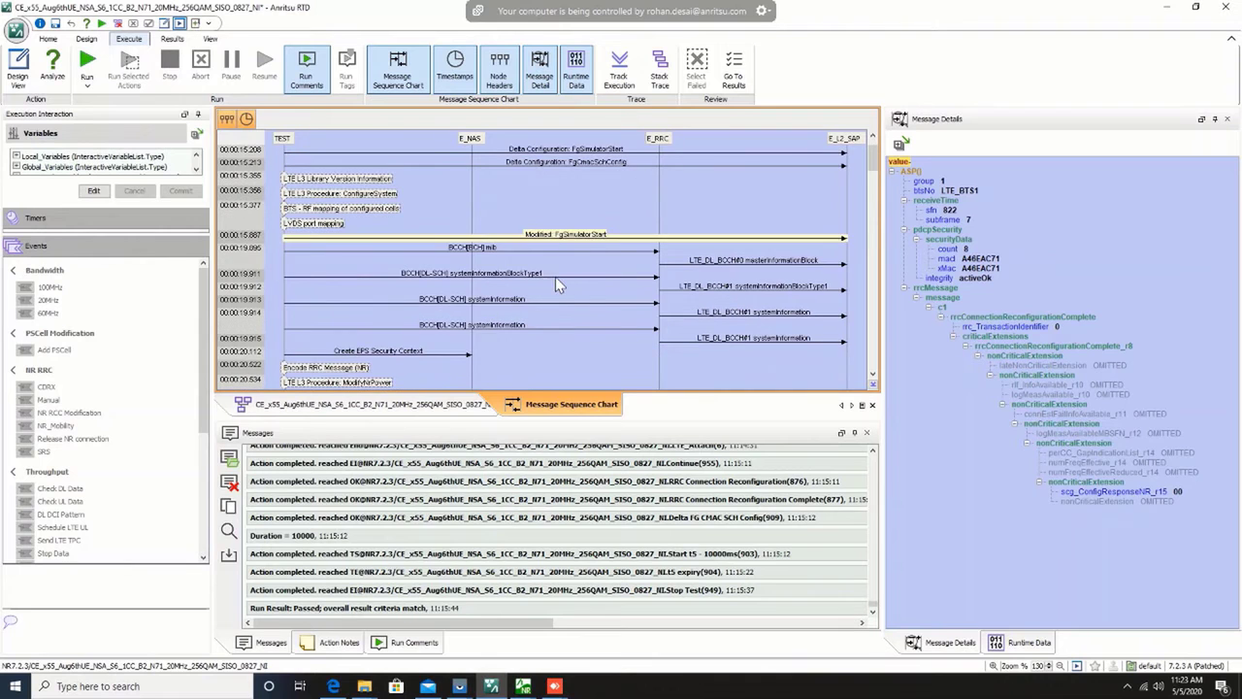
scroll(456, 311, "up", 3)
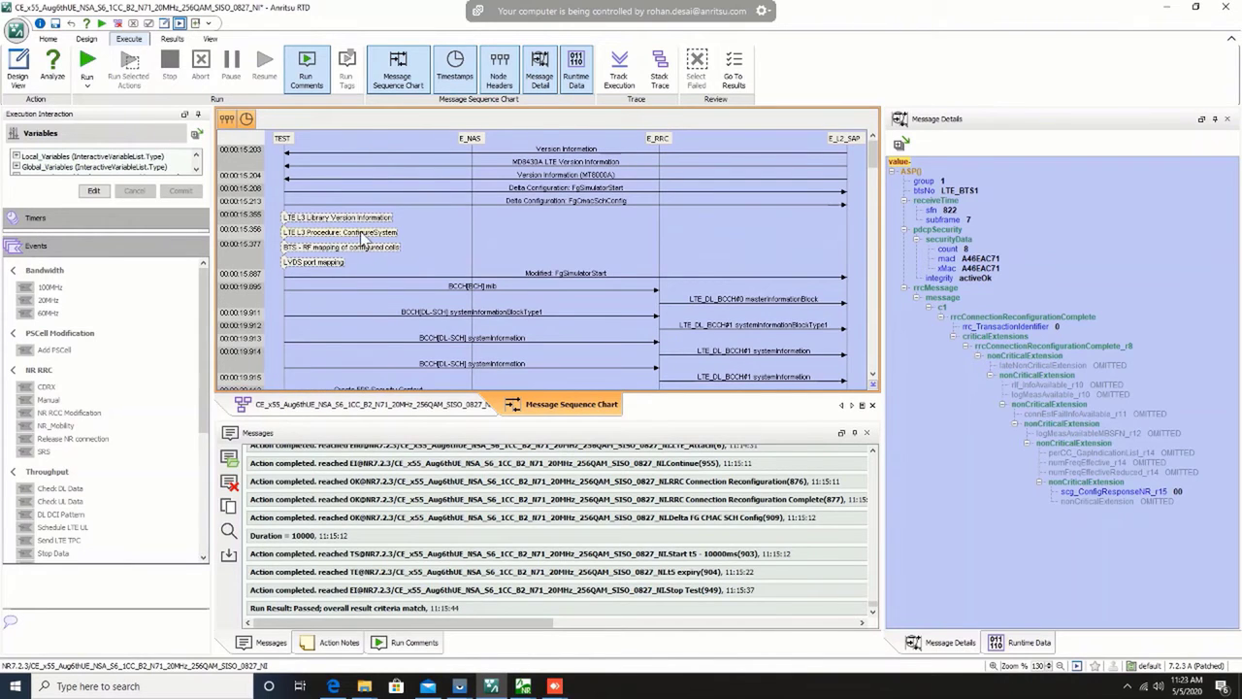
left_click(341, 233)
scroll(1108, 311, "down", 3)
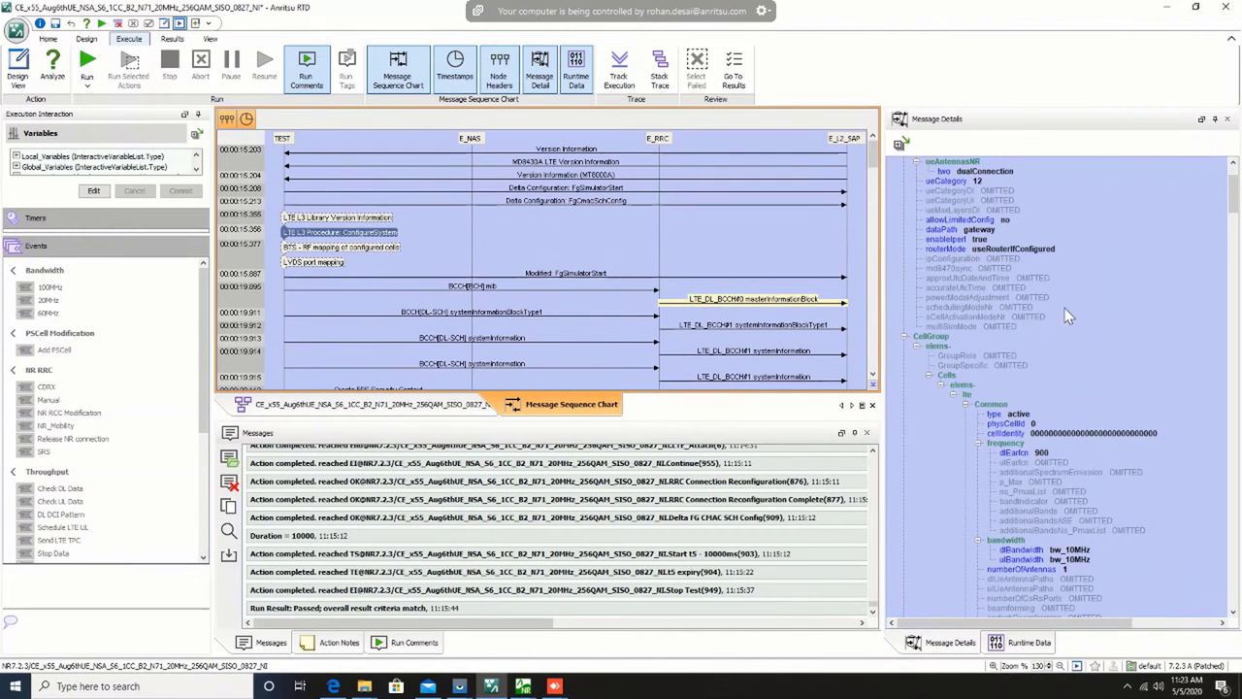
Step: Examine the LTE cell's downlink EARFCN, bandwidth and location information in the ConfigureSystem details
left_click(1019, 449)
scroll(1114, 321, "down", 1)
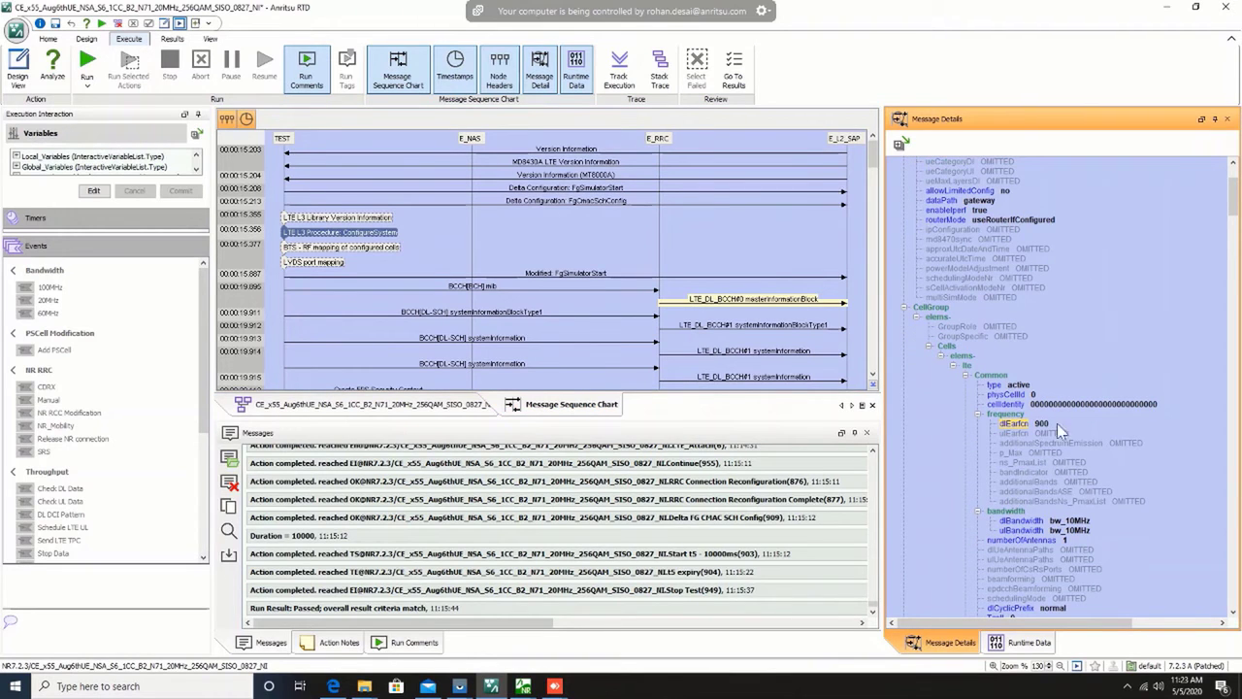
scroll(1067, 417, "down", 3)
scroll(1083, 337, "down", 6)
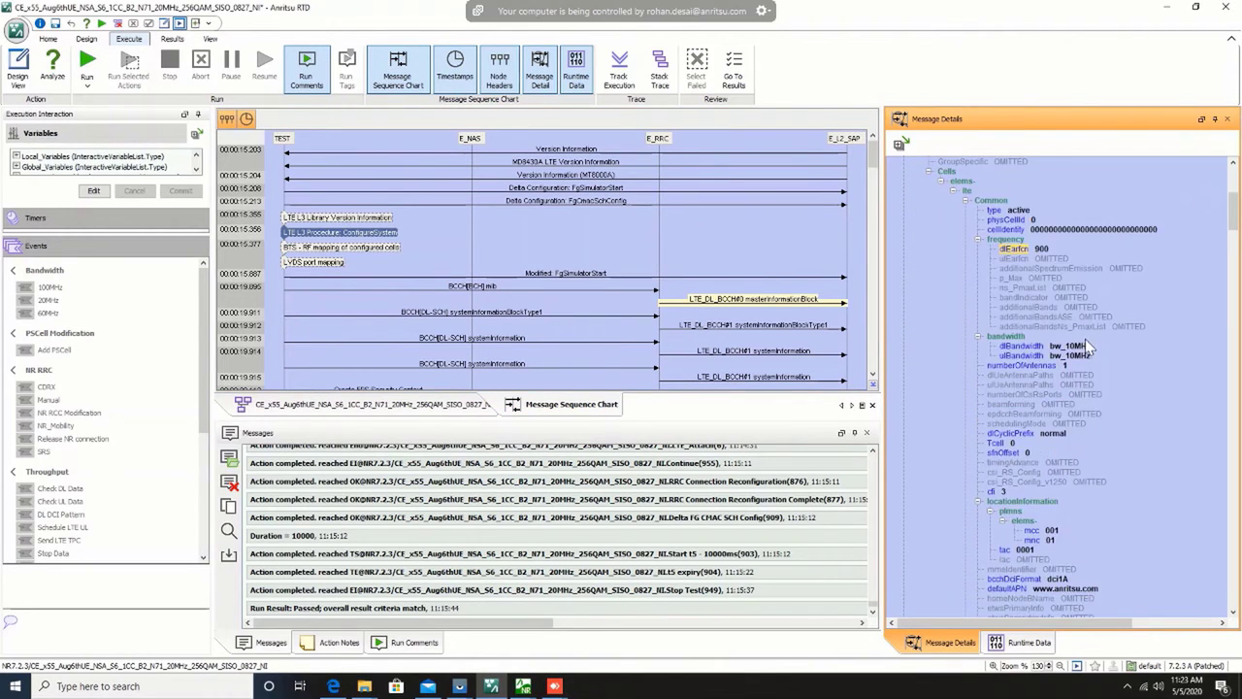
Step: Collapse the LTE cell in the details tree and review the NR cell's frequency, band indicator and bandwidth
scroll(1030, 330, "up", 5)
left_click(954, 250)
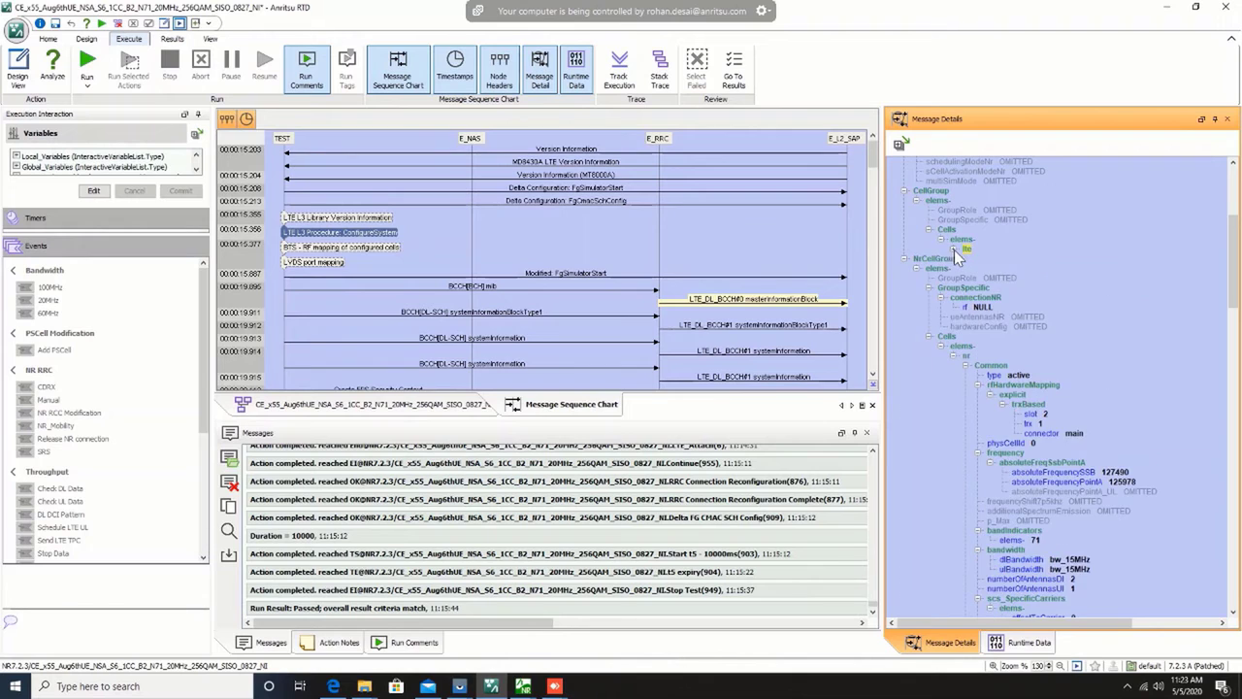
scroll(1071, 434, "down", 3)
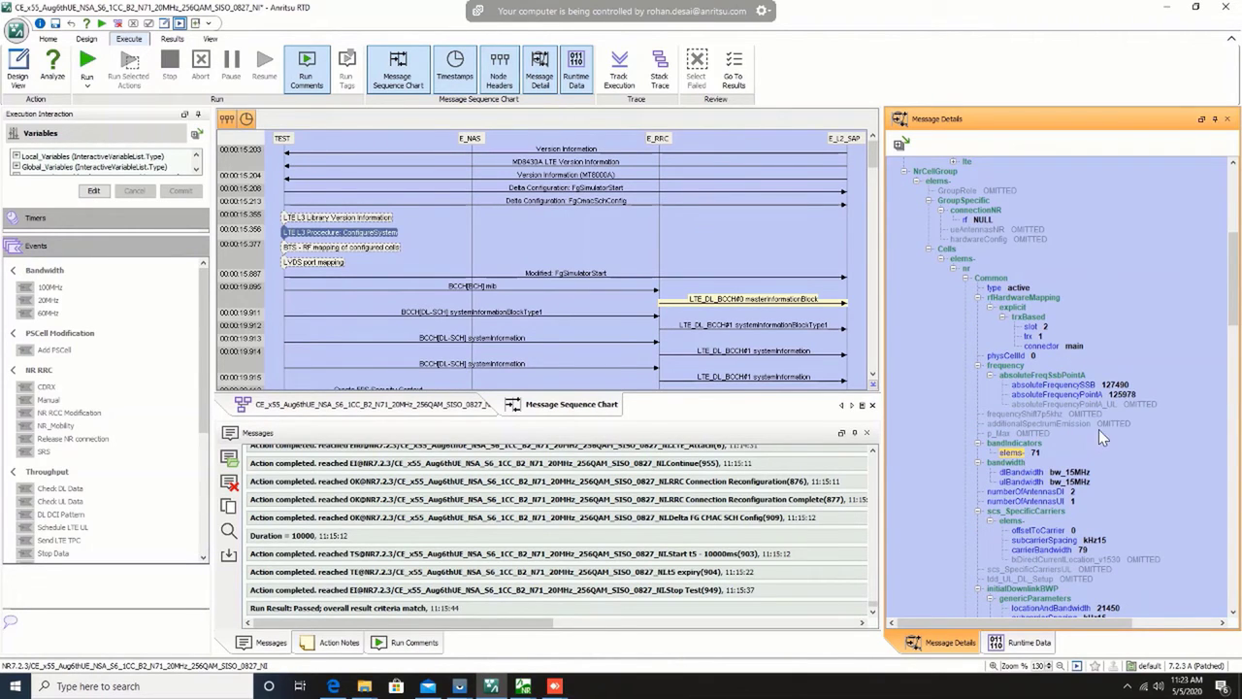
scroll(544, 305, "down", 10)
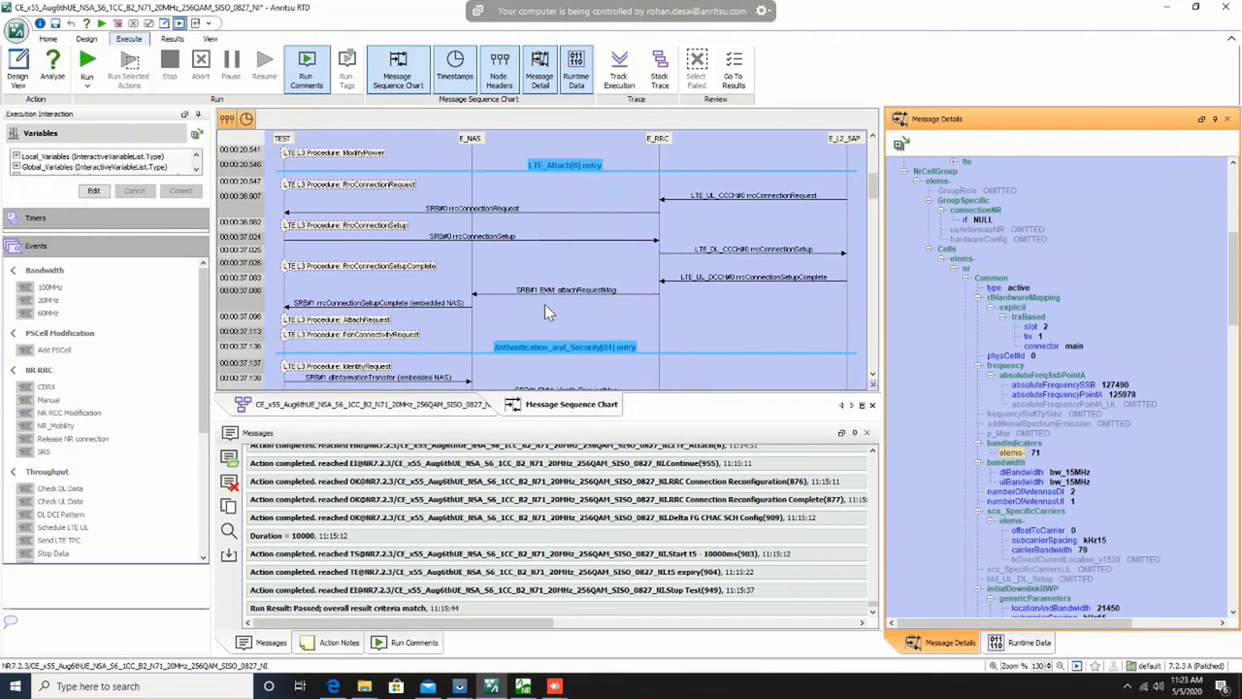
left_click_drag(873, 185, 874, 354)
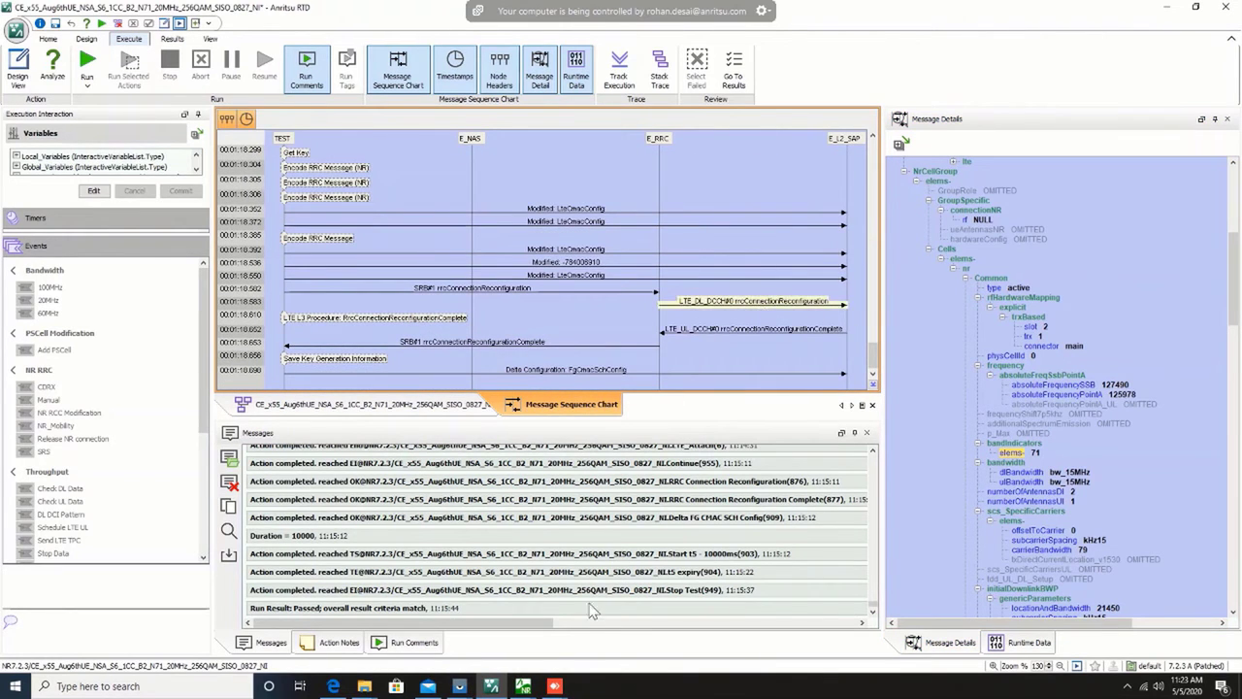
Step: Switch to Trace (NR), locate the FG_MAC_UL_RACH_IND entries 484870 and 485697 from the rach search, and place Find beside the trace
mouse_move(521, 688)
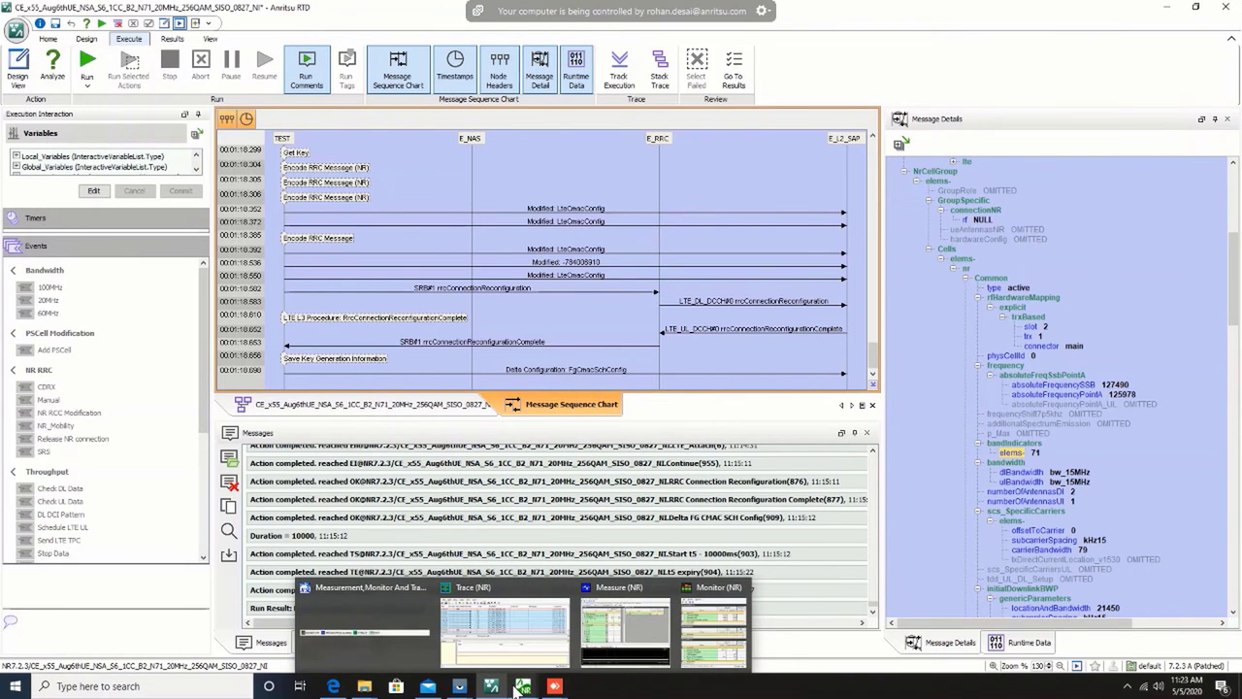
left_click(503, 629)
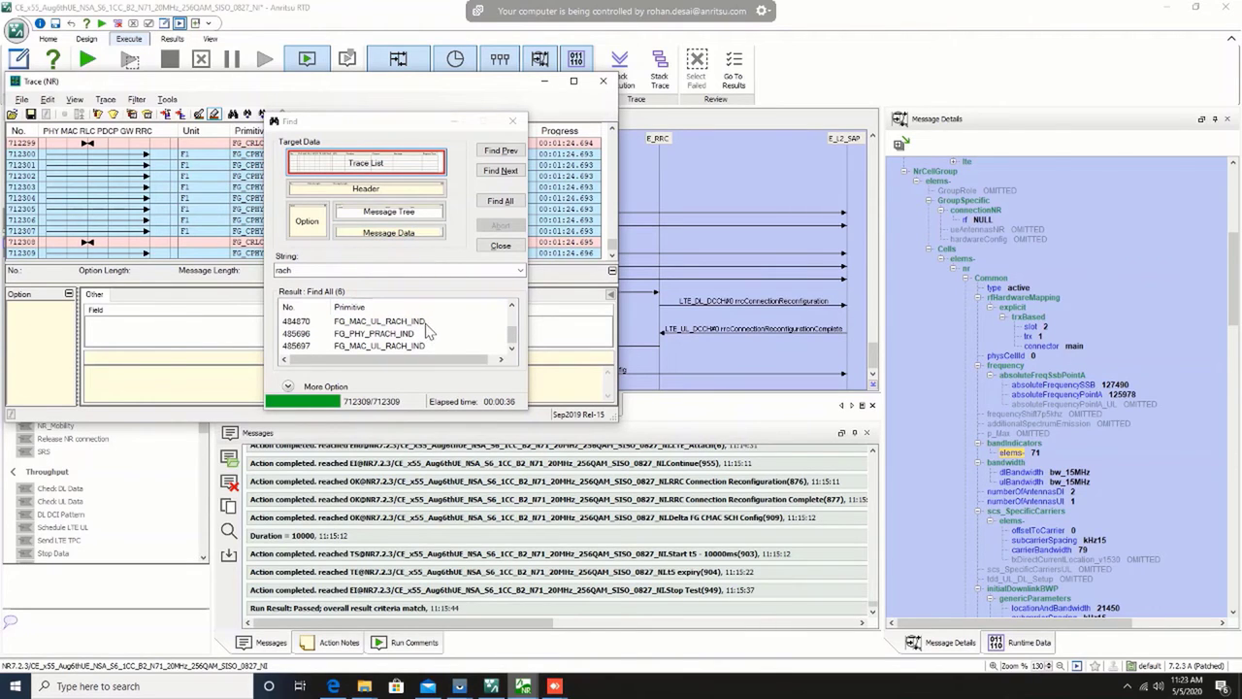
left_click(493, 322)
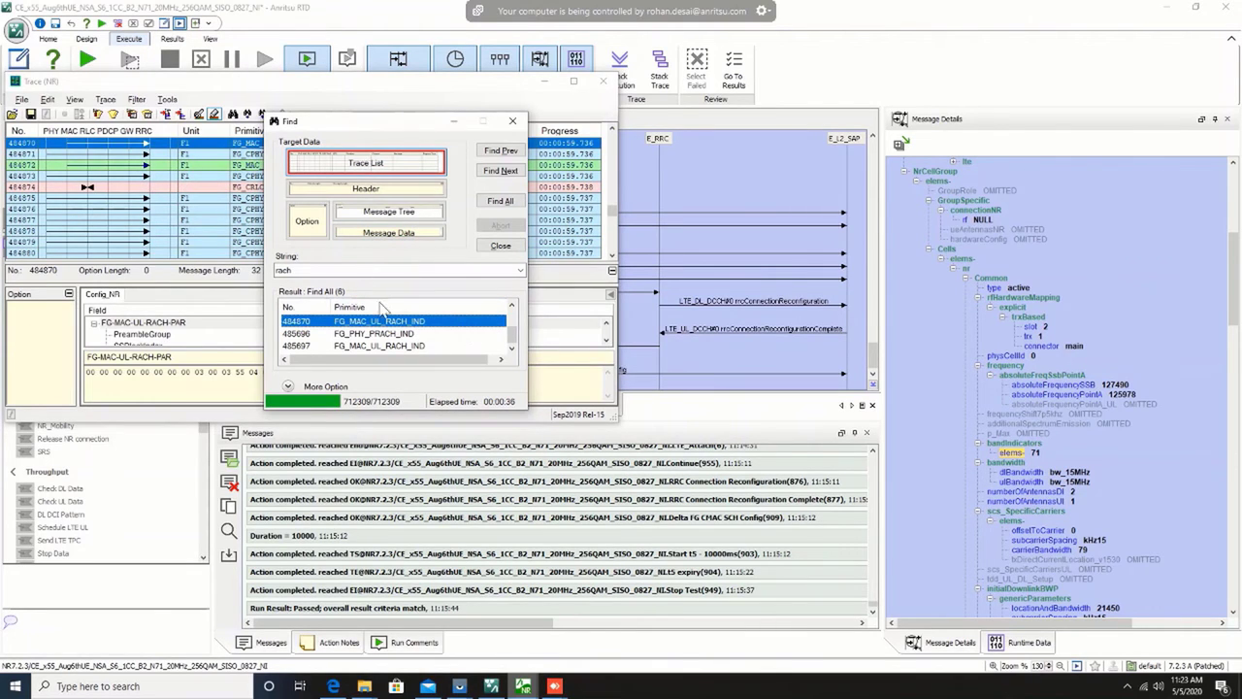
left_click_drag(413, 121, 772, 90)
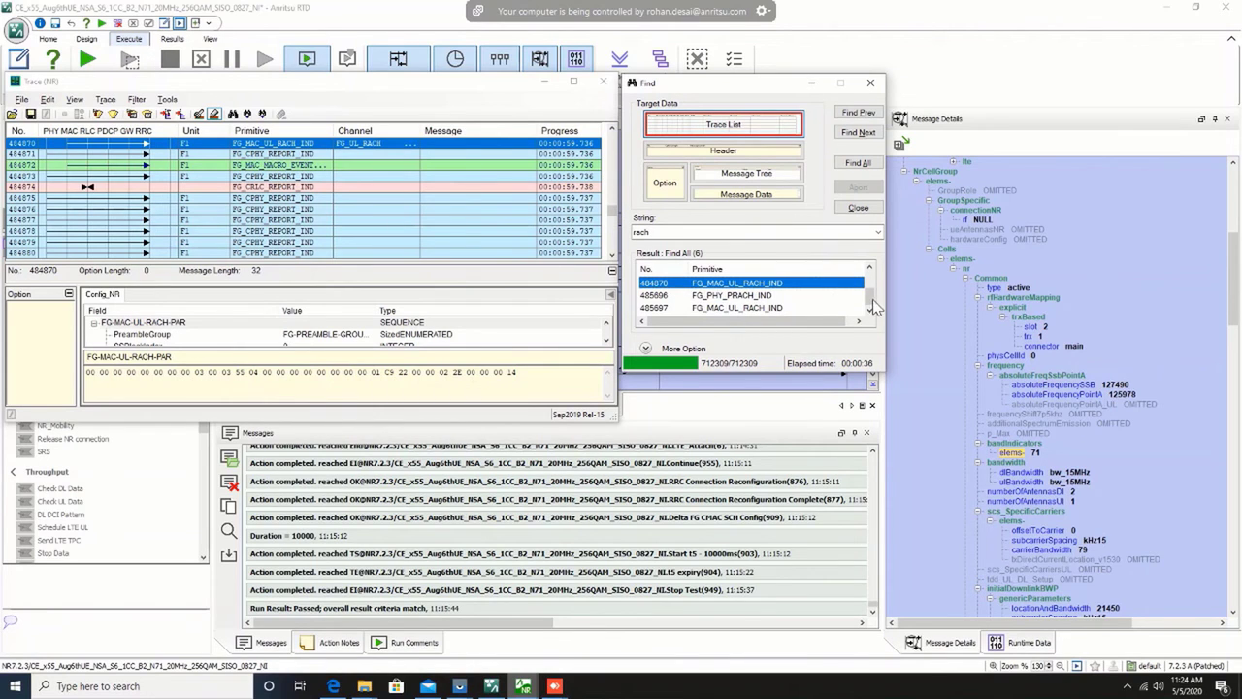
left_click(782, 307)
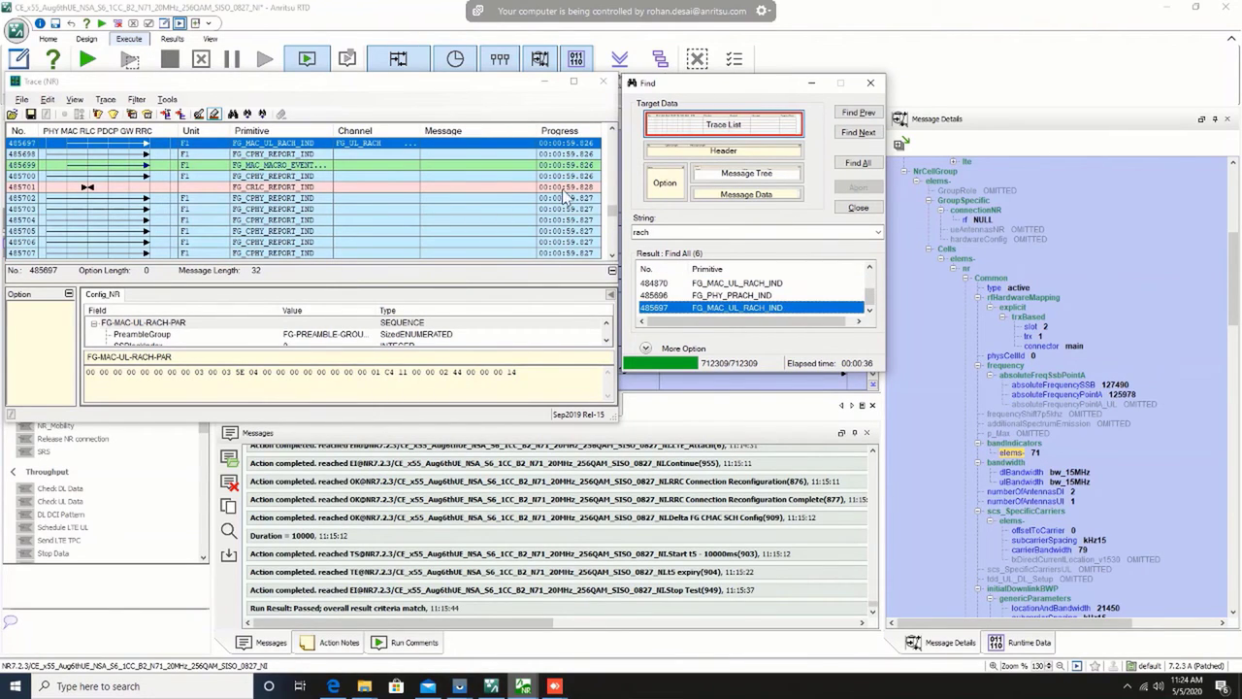
Step: Follow the trace from the RACH indication to the FG_DL_RA_RESPONSE data request, widening the Primitive and Channel columns to read the entries
left_click_drag(335, 134, 388, 136)
key("Down")
key("Down")
key("Down")
key("Down")
key("Down")
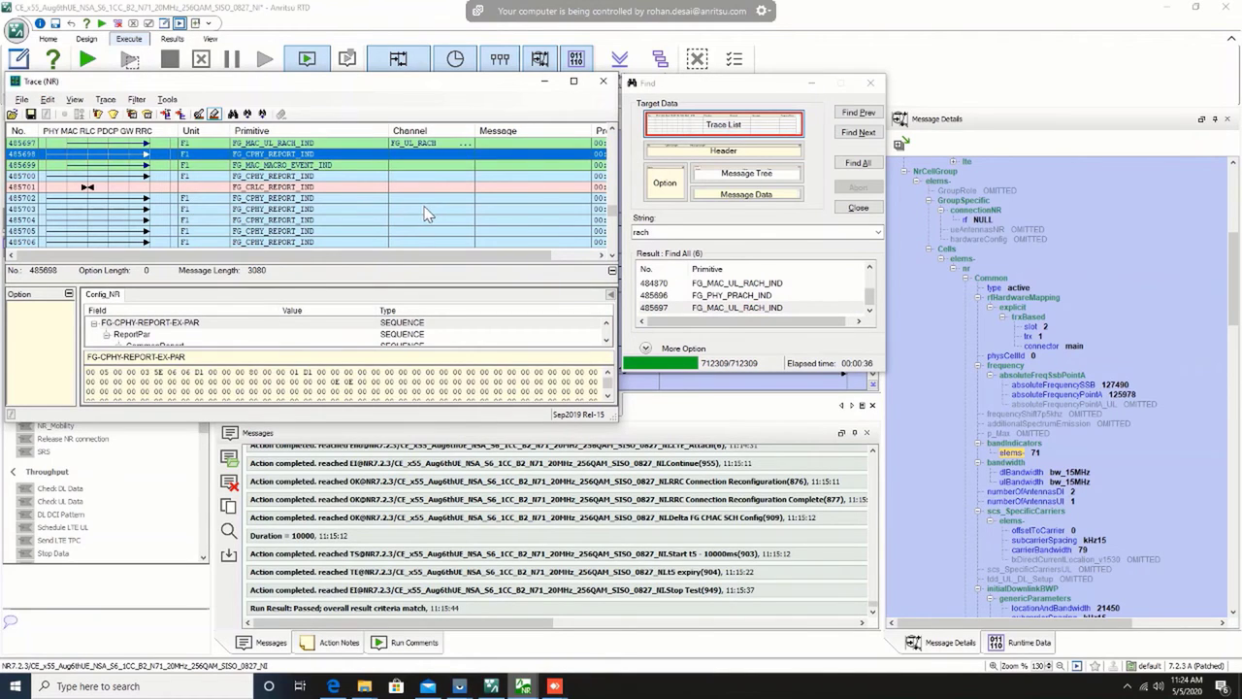
key("Down")
key("Down")
key("Down")
key("Down")
key("Down")
key("Down")
key("Down")
key("Down")
key("Down")
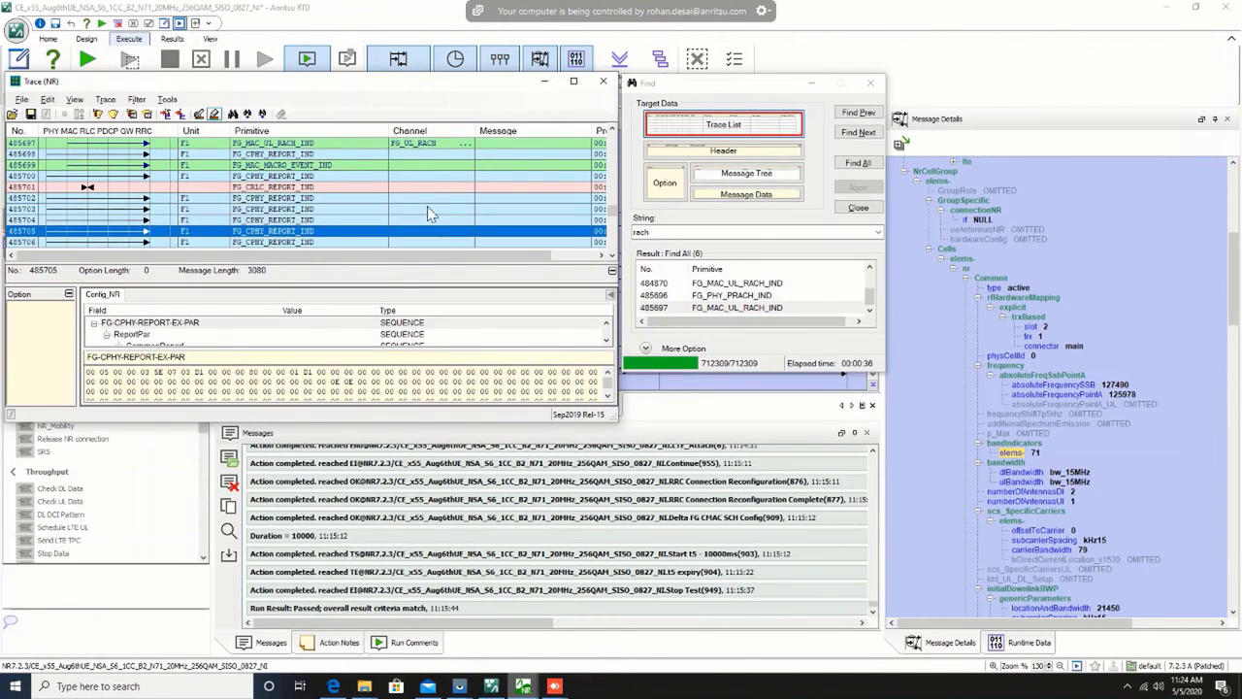
key("Down")
key("Down")
key("Down")
key("Down")
key("Down")
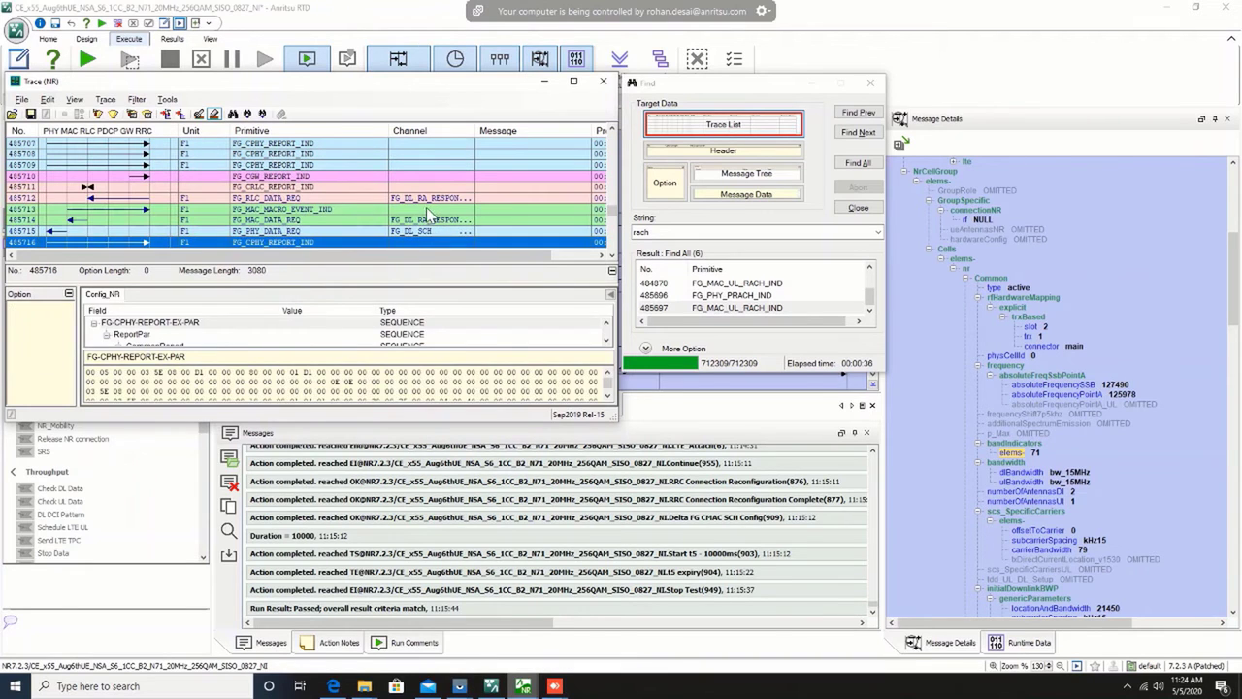
left_click(426, 199)
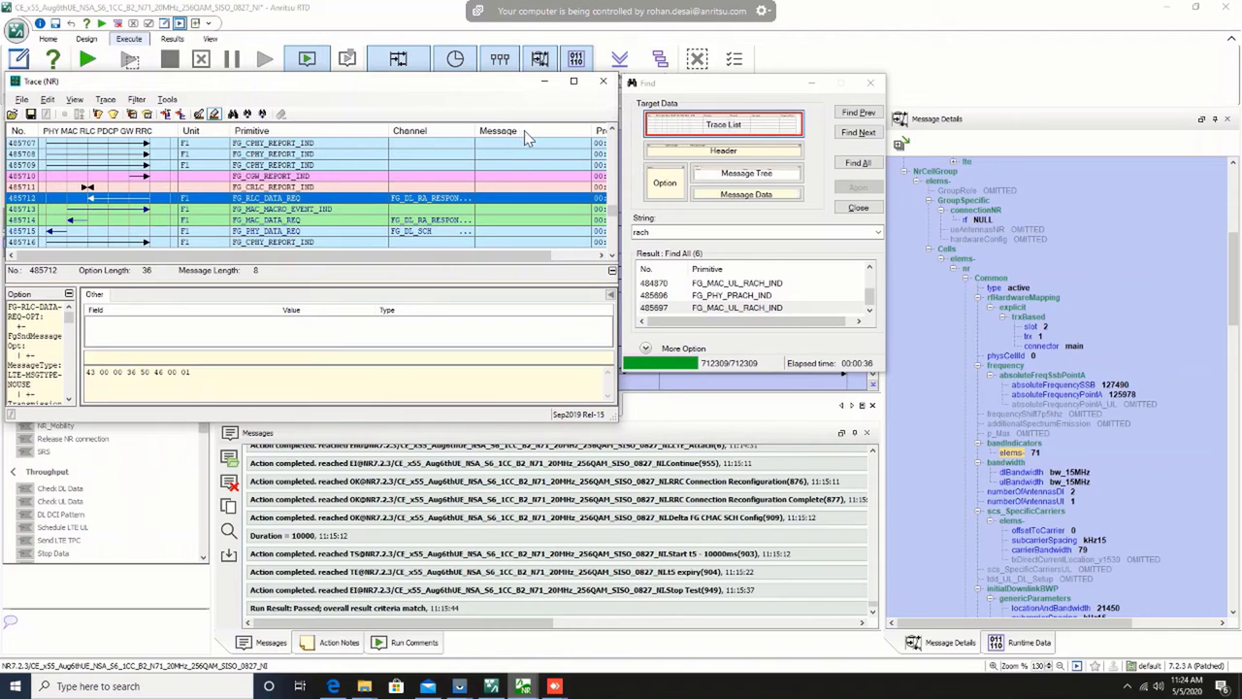
left_click_drag(475, 130, 564, 130)
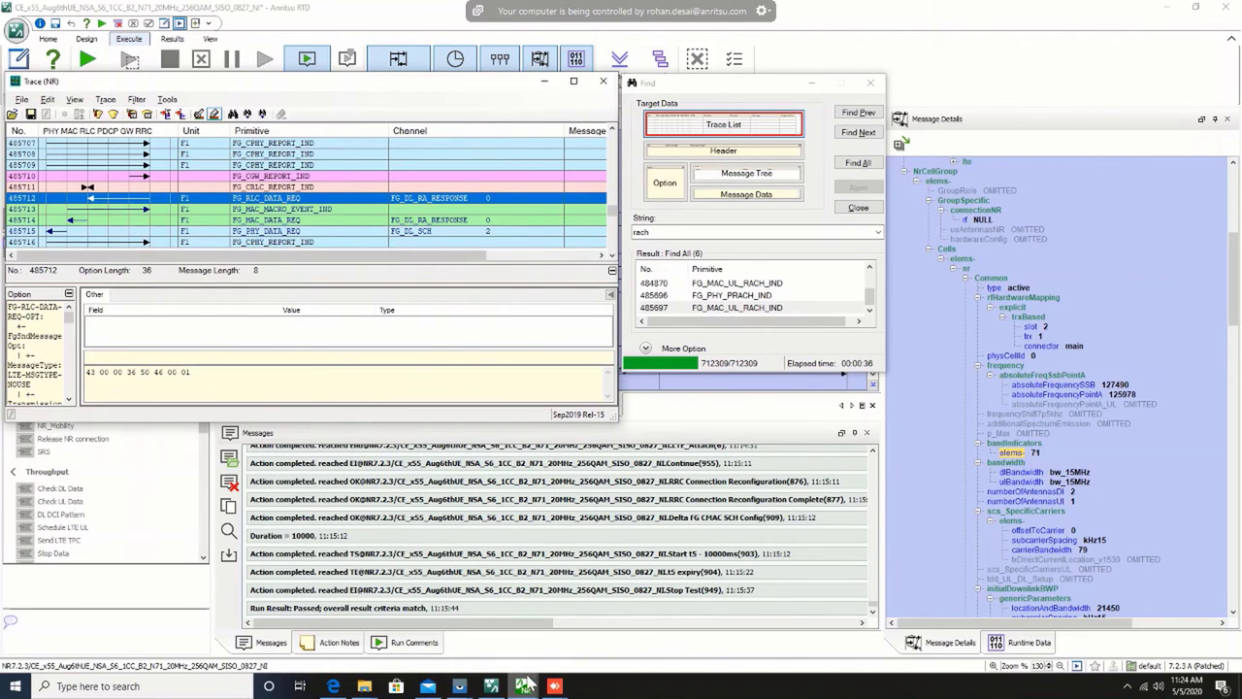
Step: Switch to Measure (NR) and review the UL-SCH MAC and PHY measurements for CELL#1
mouse_move(525, 686)
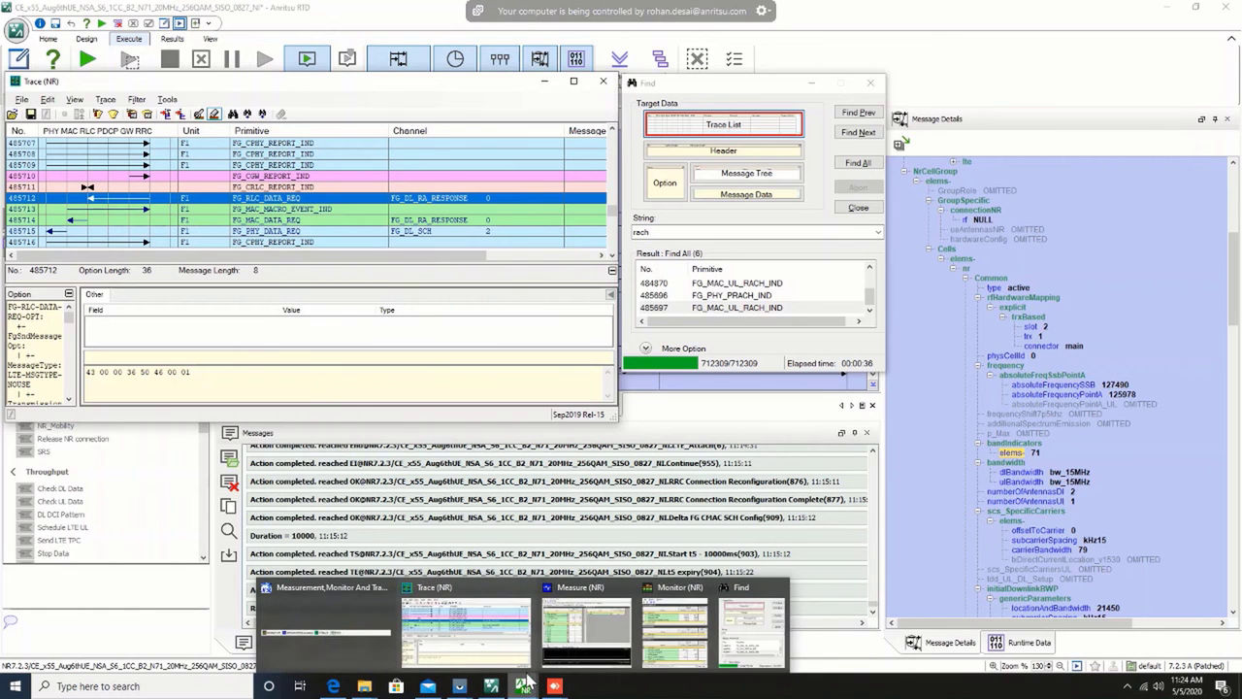
left_click(586, 629)
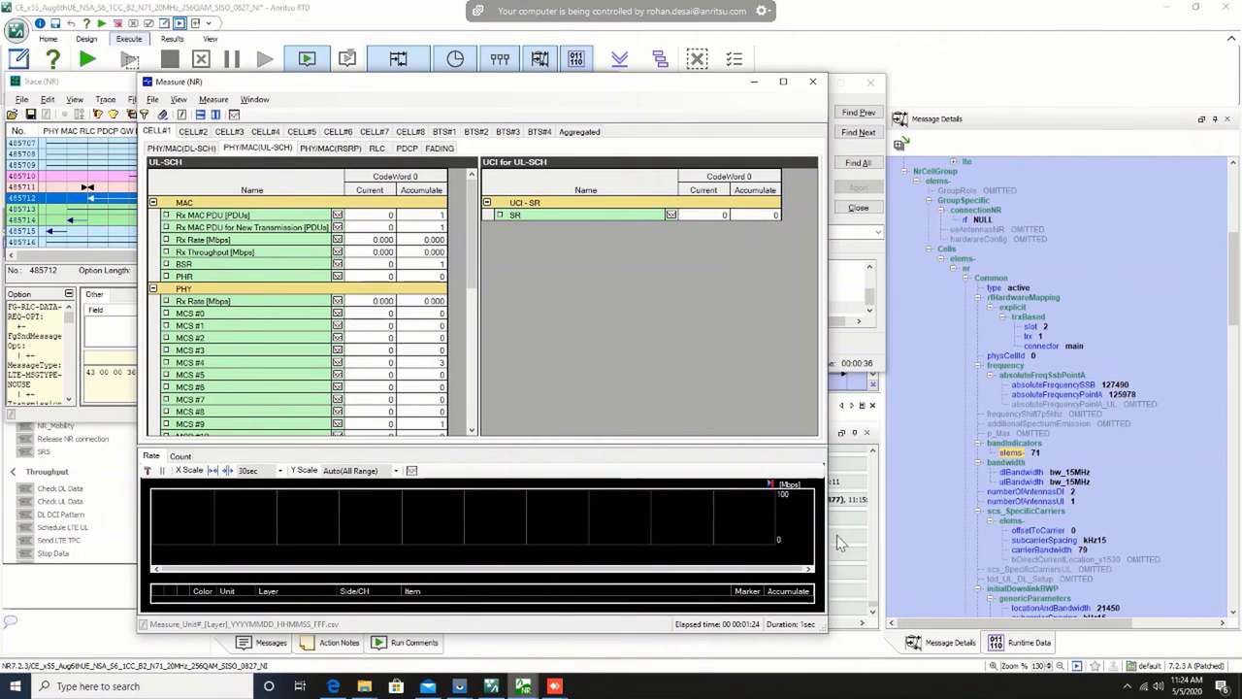
mouse_move(879, 6)
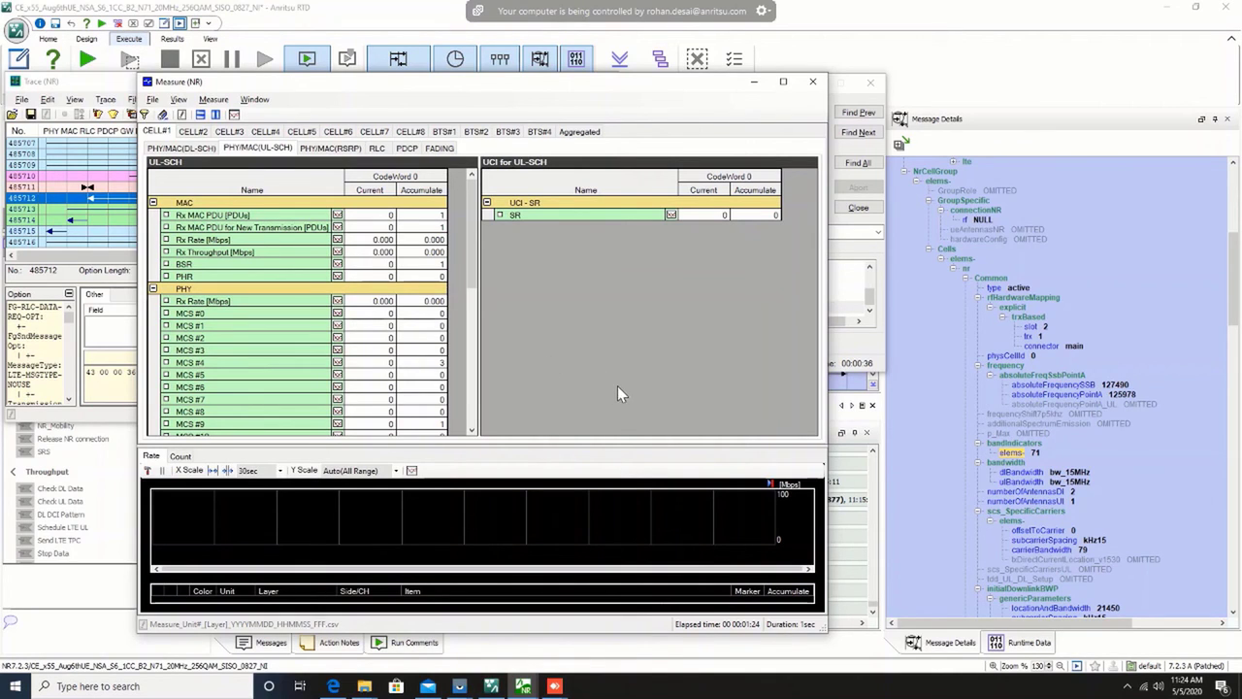
mouse_move(1033, 8)
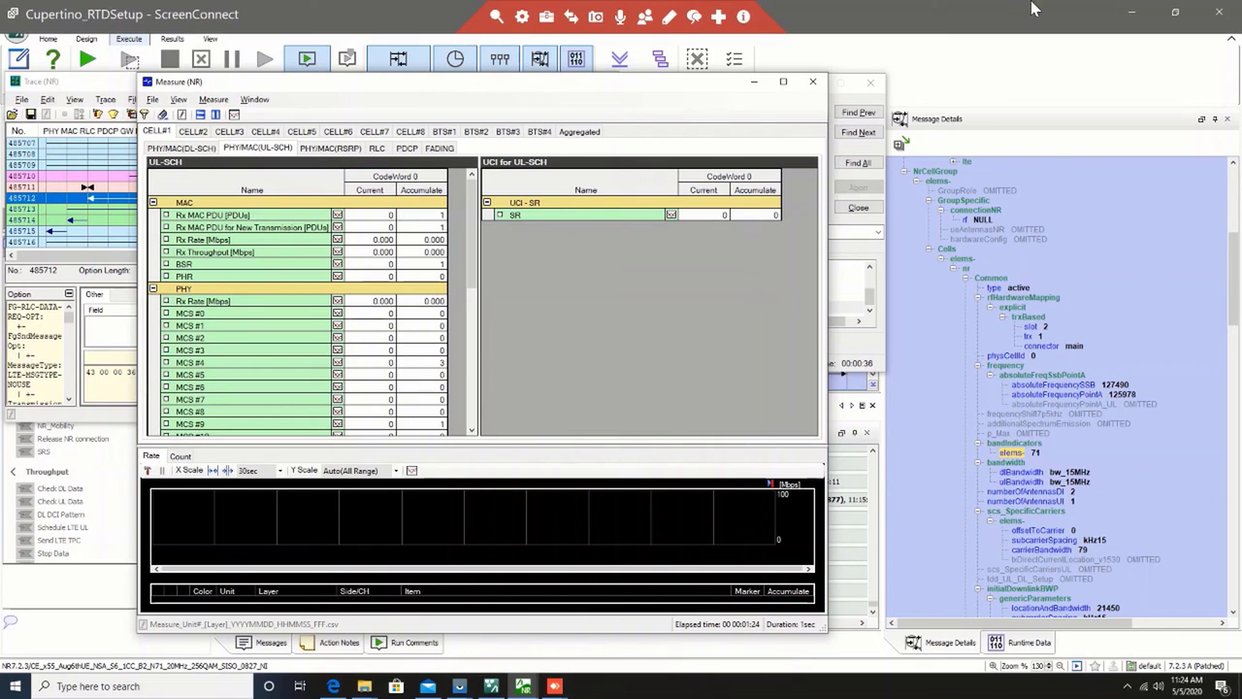